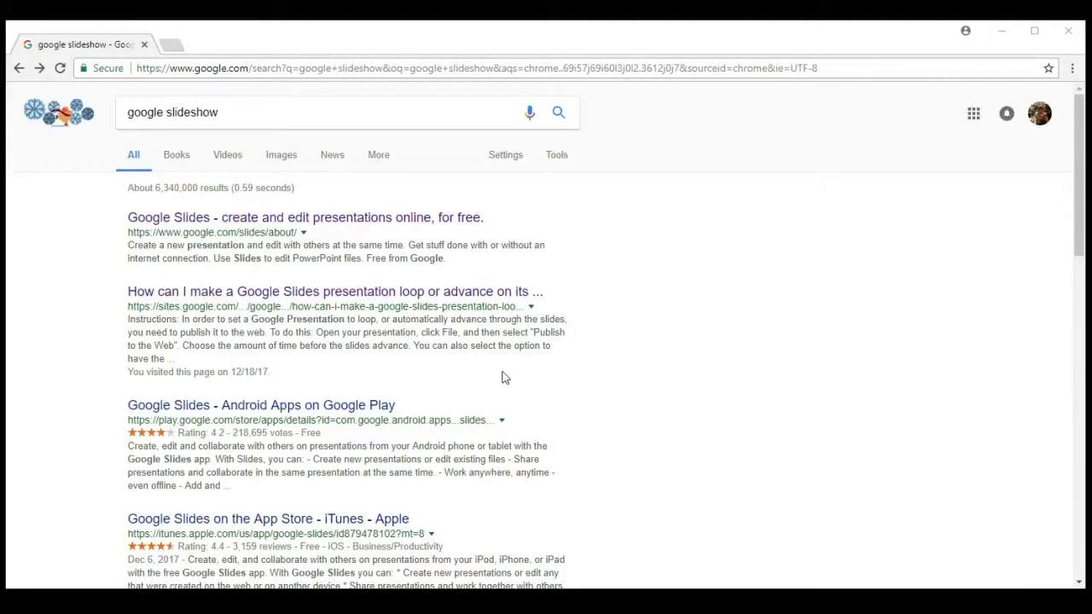
# Search the web for "google slideshow" and open the Google Slides site from the results.
pyautogui.click(269, 120)
pyautogui.press('Return')
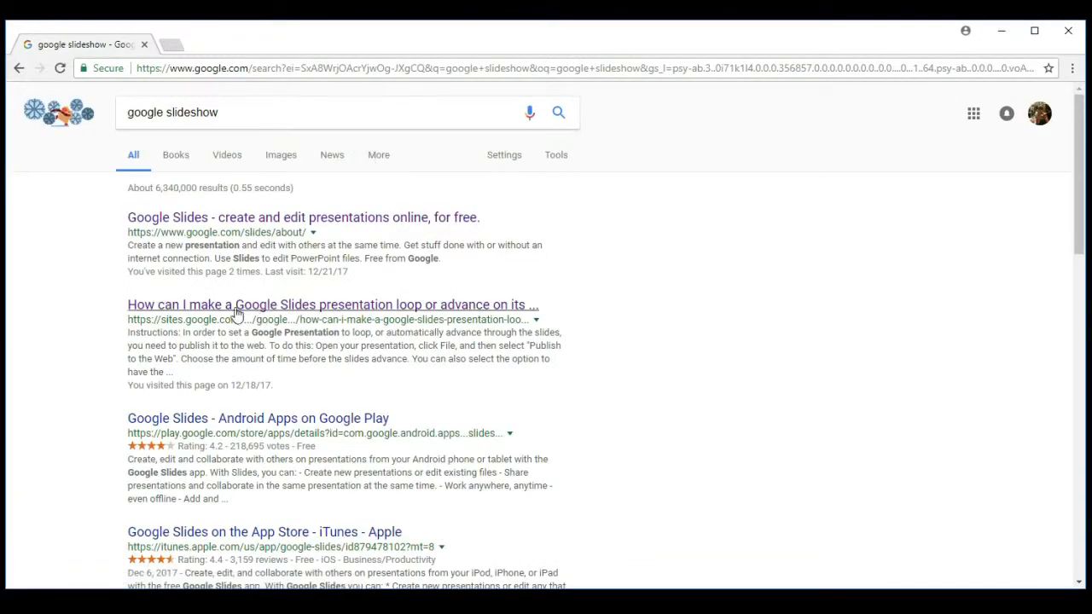
pyautogui.click(235, 220)
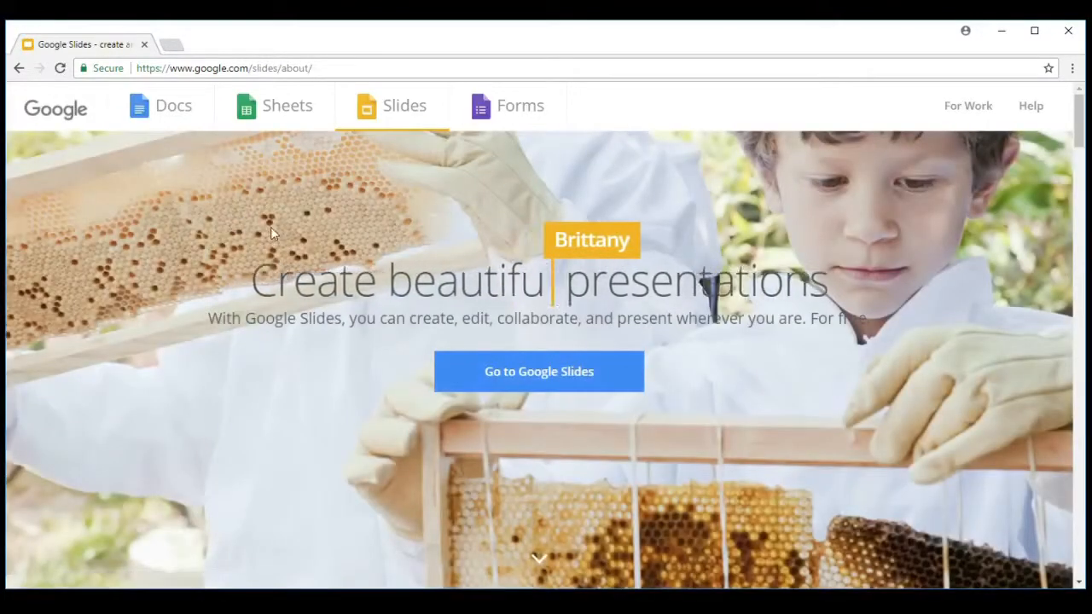
# Go to the presentation templates and create a new presentation from the Photo album template.
pyautogui.scroll(-2, 708, 448)
pyautogui.scroll(-10, 708, 448)
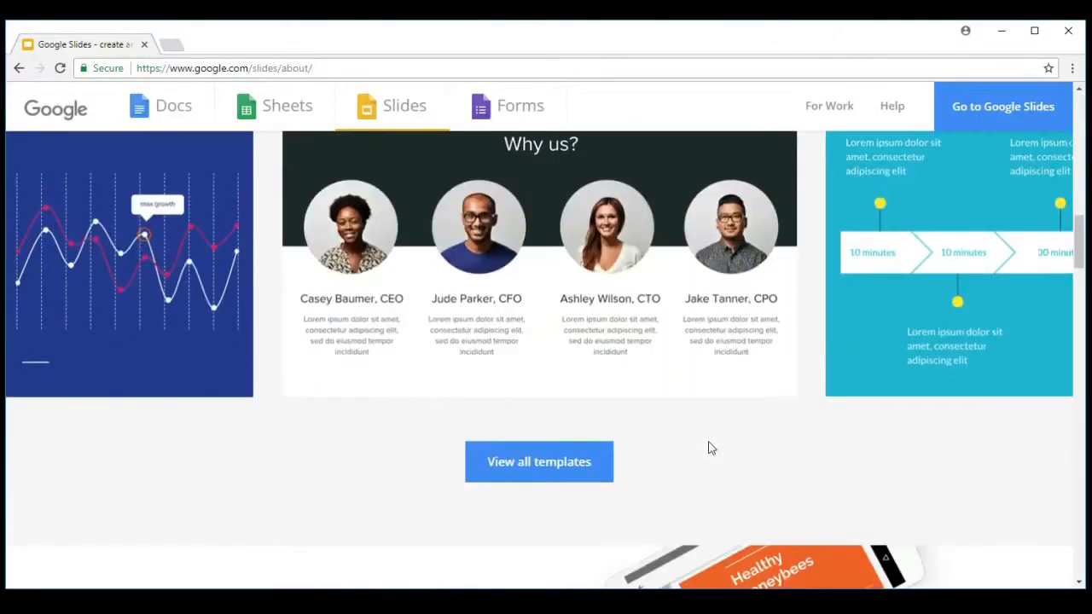
pyautogui.click(523, 461)
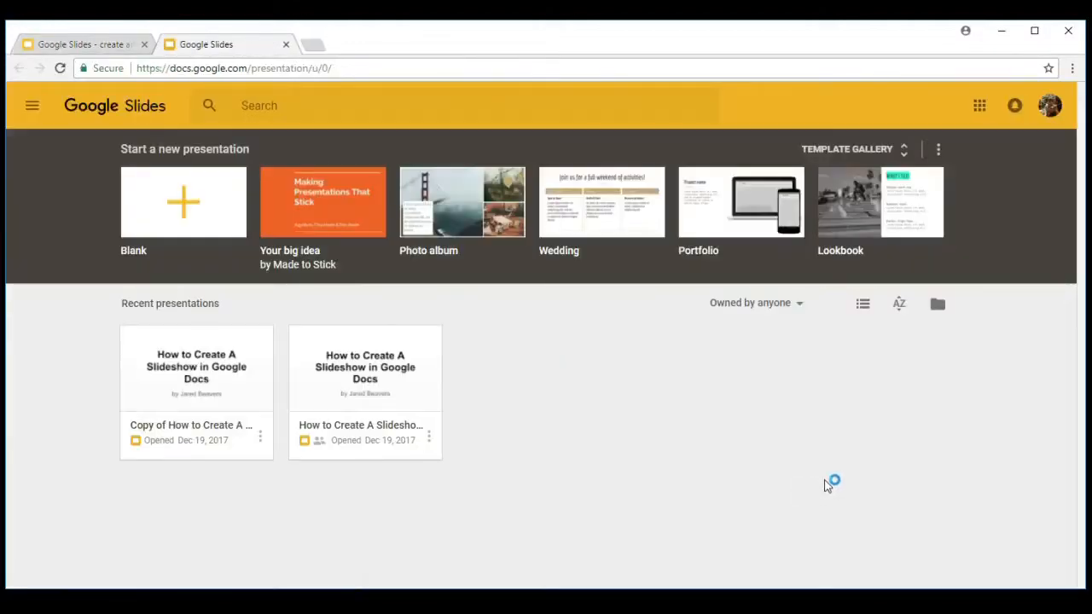
pyautogui.click(455, 214)
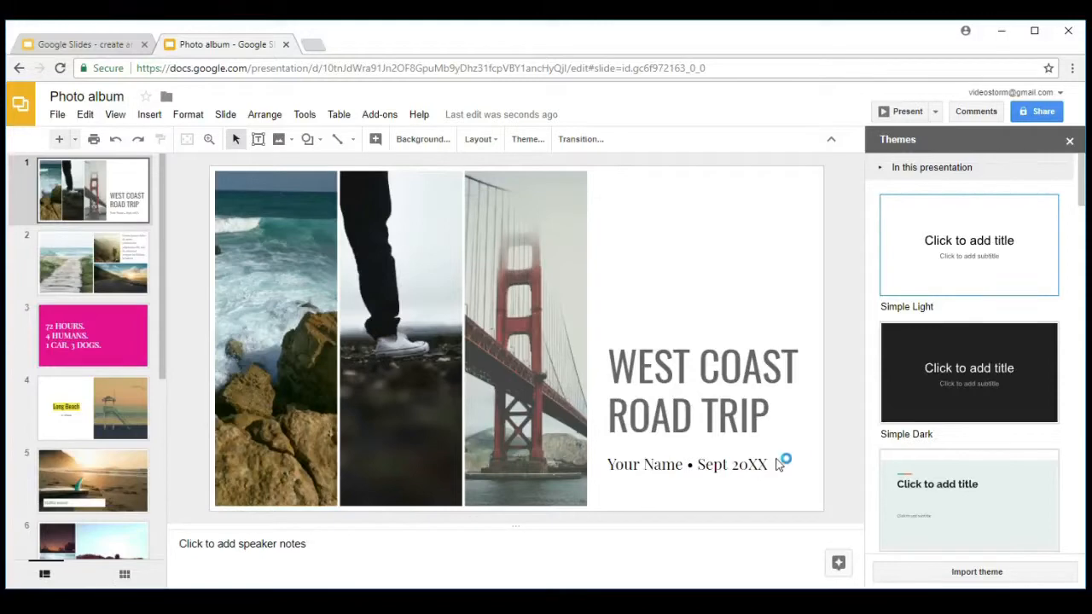
# On slide 2, delete the end of the placeholder paragraph so its last line reads "tempor inc".
pyautogui.click(93, 247)
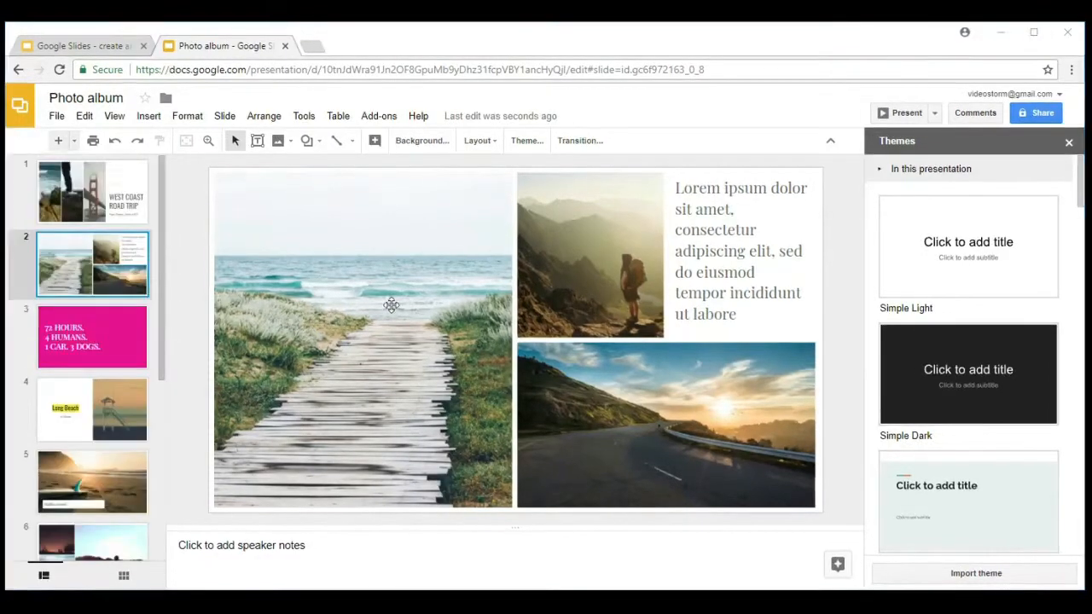
pyautogui.click(744, 321)
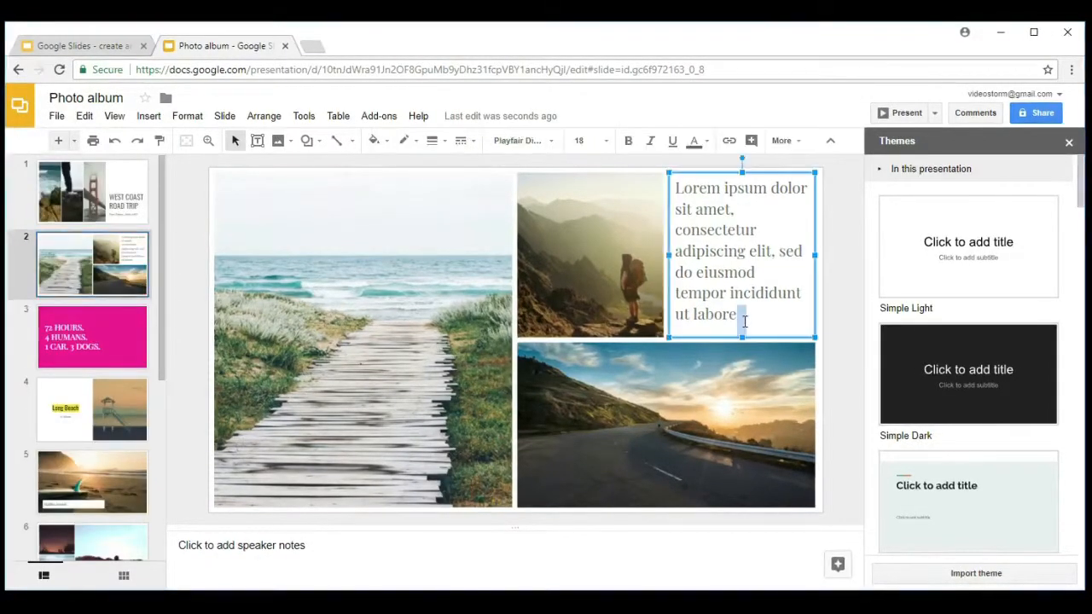
pyautogui.click(745, 321)
pyautogui.press('BackSpace')
pyautogui.press('BackSpace')
pyautogui.press('BackSpace')
pyautogui.press('BackSpace')
pyautogui.press('BackSpace')
pyautogui.press('BackSpace')
pyautogui.press('BackSpace')
pyautogui.press('BackSpace')
pyautogui.press('BackSpace')
pyautogui.press('BackSpace')
pyautogui.press('BackSpace')
pyautogui.press('BackSpace')
pyautogui.press('BackSpace')
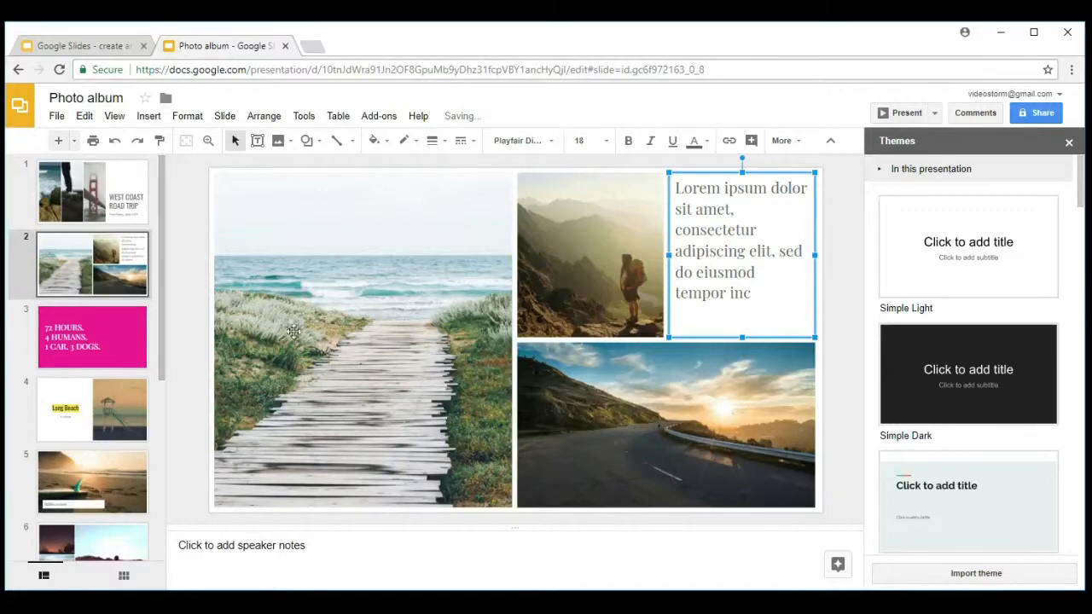
# Open the publish-to-web settings and set the link's slides to auto-advance every 5 seconds.
pyautogui.click(54, 117)
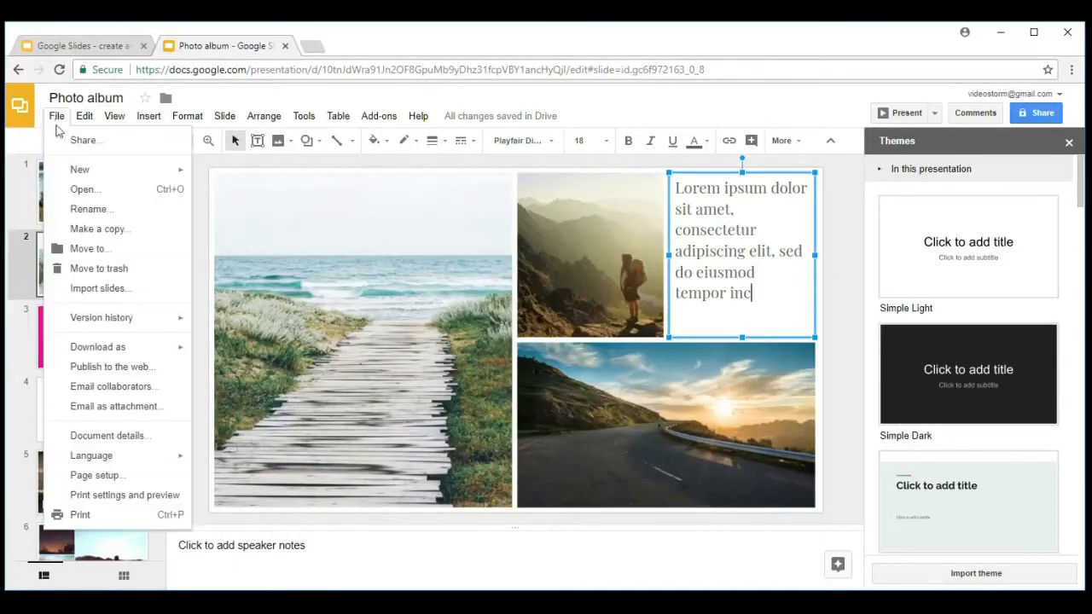
pyautogui.click(106, 368)
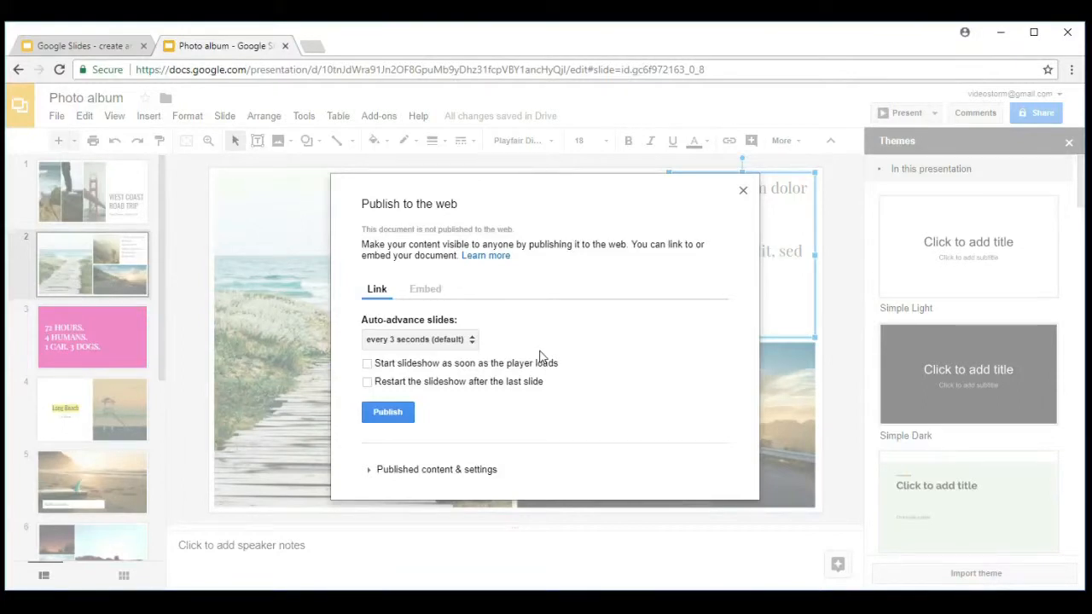
pyautogui.click(426, 293)
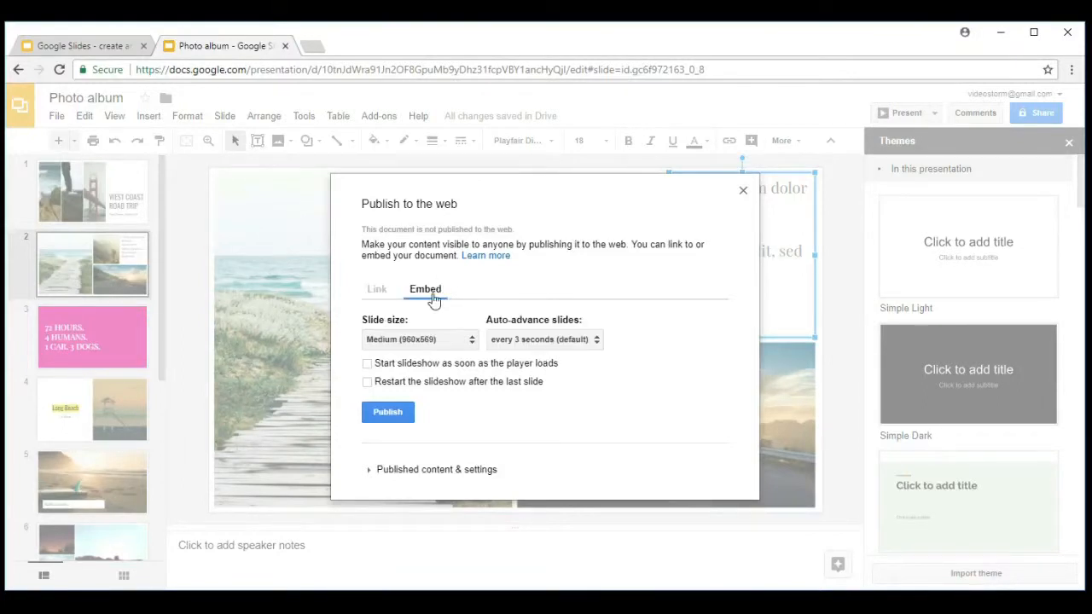
pyautogui.click(377, 291)
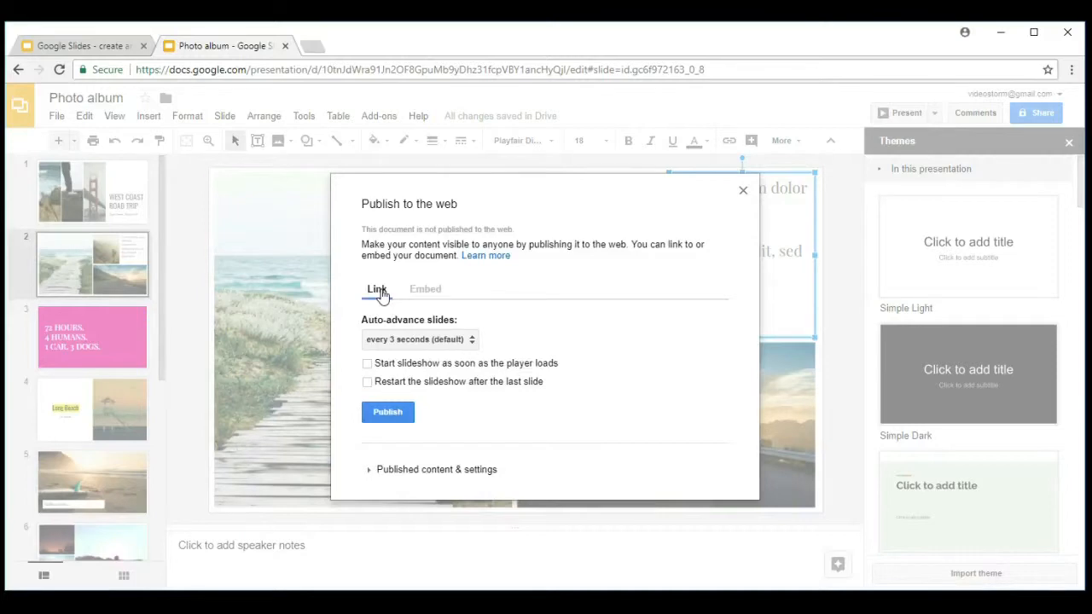
pyautogui.click(457, 342)
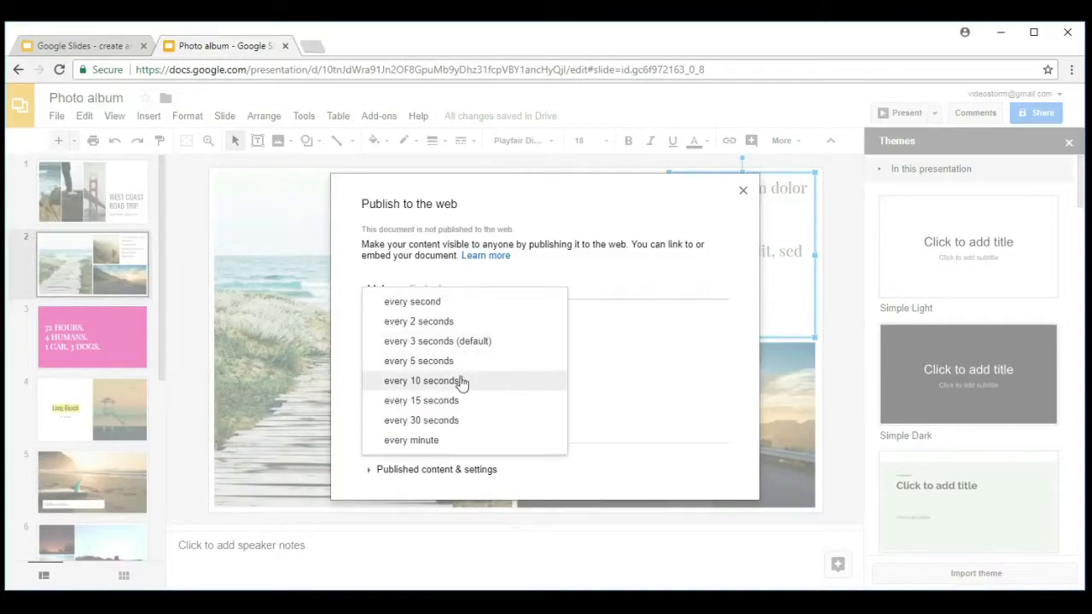
pyautogui.click(459, 366)
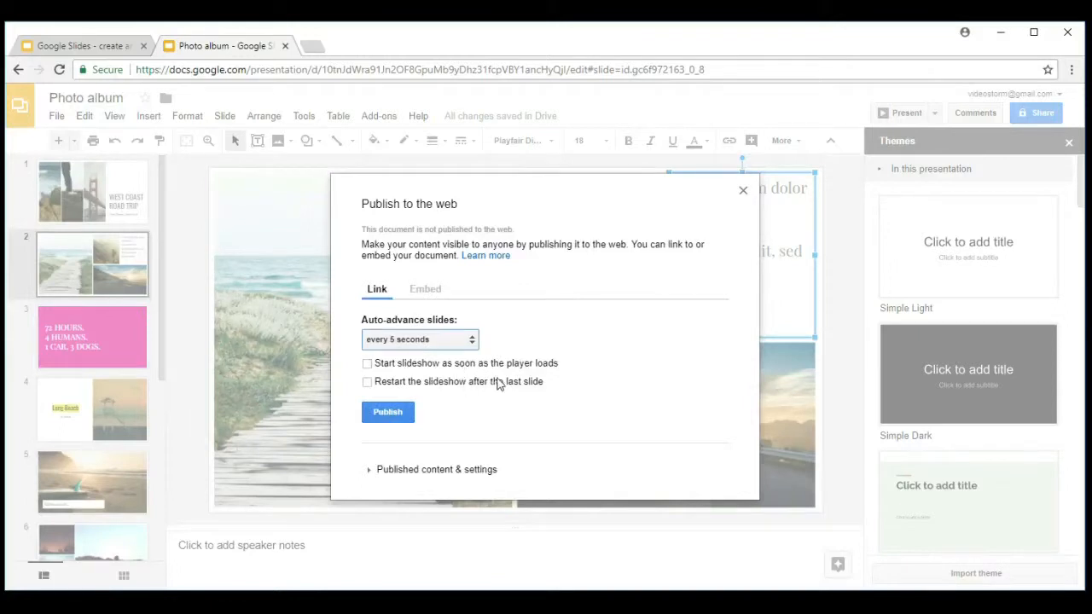
# Make the slideshow start when the player loads and restart after the last slide, and publish the presentation.
pyautogui.click(367, 364)
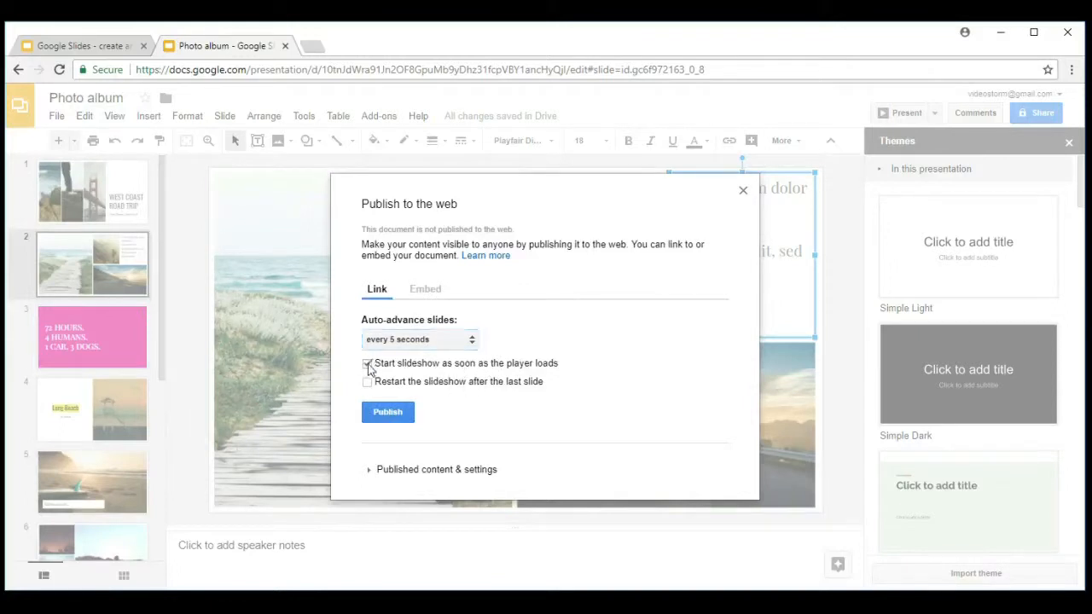
pyautogui.click(378, 421)
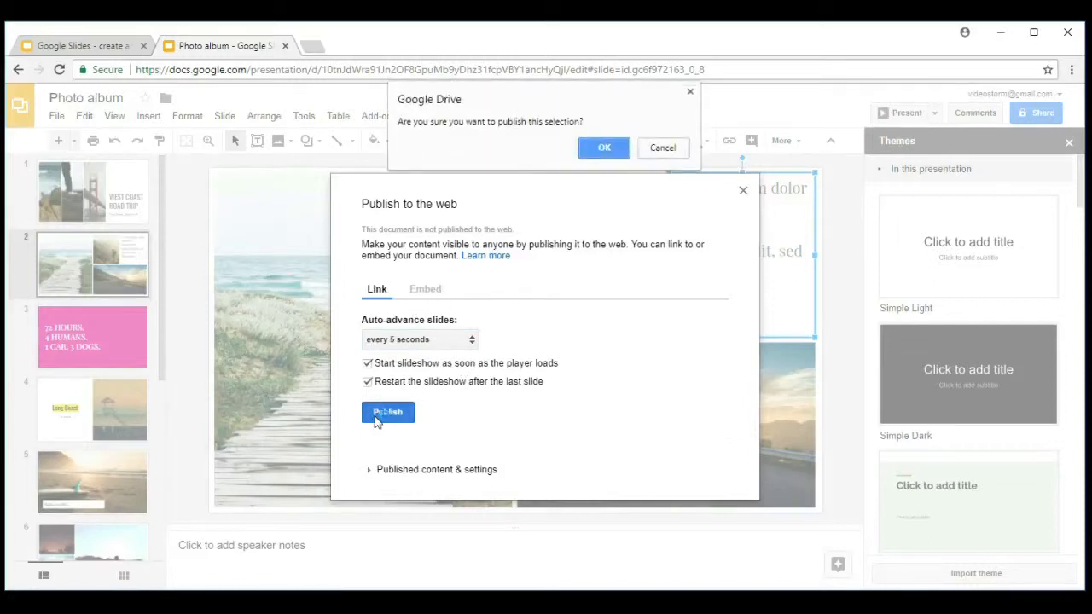
pyautogui.click(604, 148)
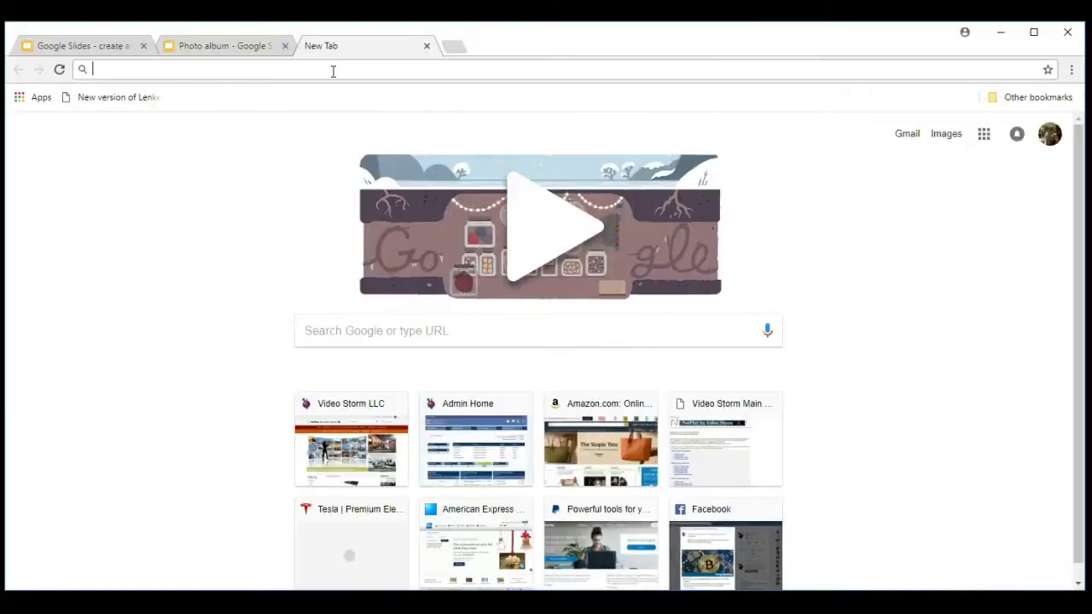
# Load the published presentation link in a new browser tab to check the slideshow, and close that tab.
pyautogui.write('https://docs.google.com/presentation/d/e/2PACX-1vSslYfkJ4m9JTU9muxGGUObQggXhKOex7UYiH79evZw_znvG9zQQs9lHNeZNSuLwtG7FUxuk9m-c03i/pub?start=true&loop=true&delayms=5000')
pyautogui.press('Return')
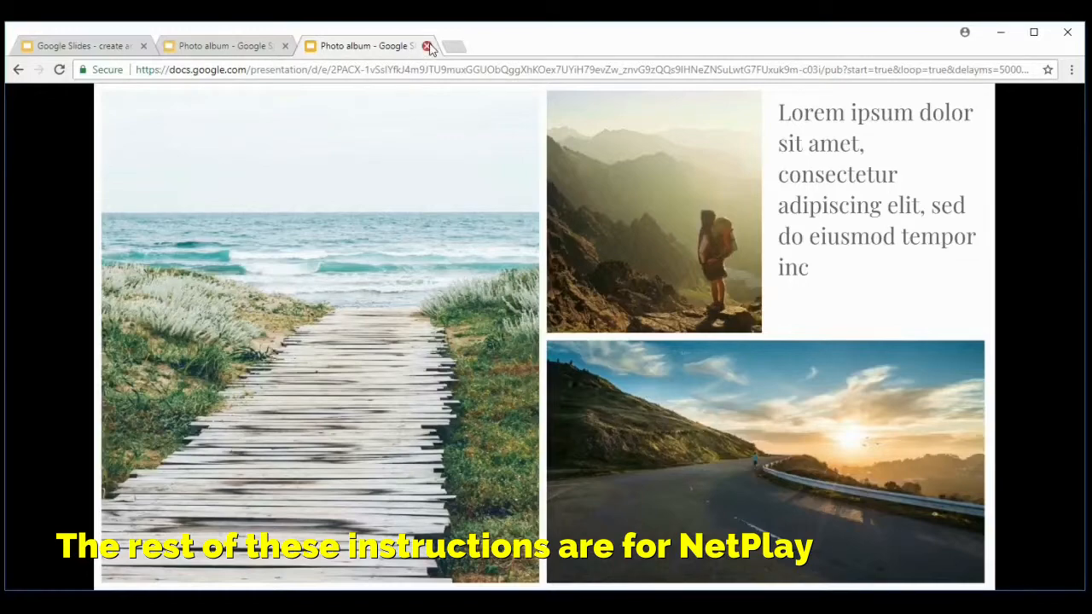
pyautogui.click(428, 46)
# In a new browser tab, search for "tinyurl" and open the TinyURL website.
pyautogui.click(307, 45)
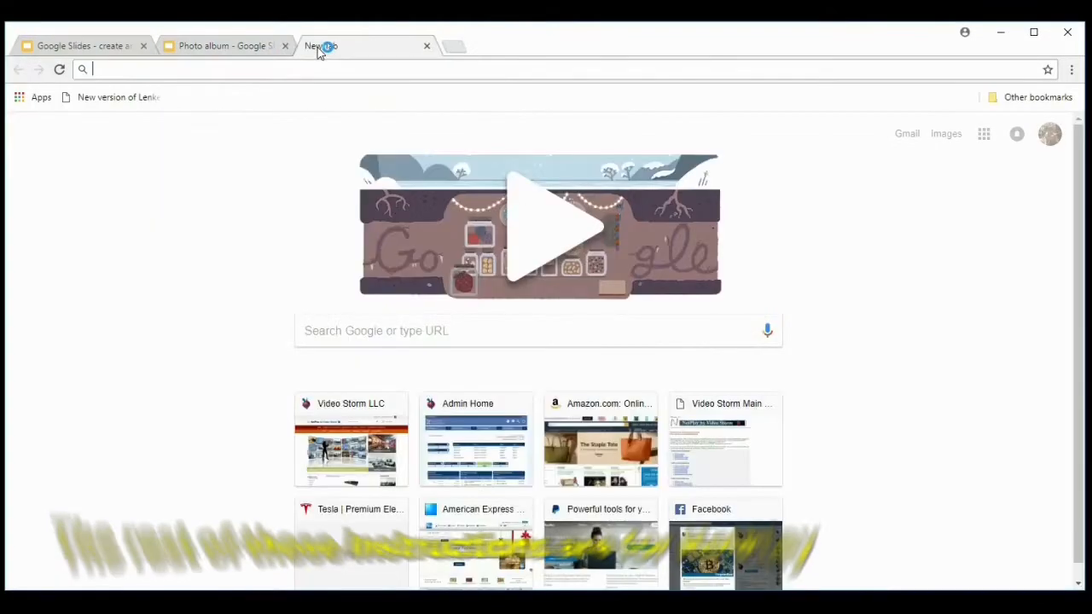
pyautogui.write('tinyurl')
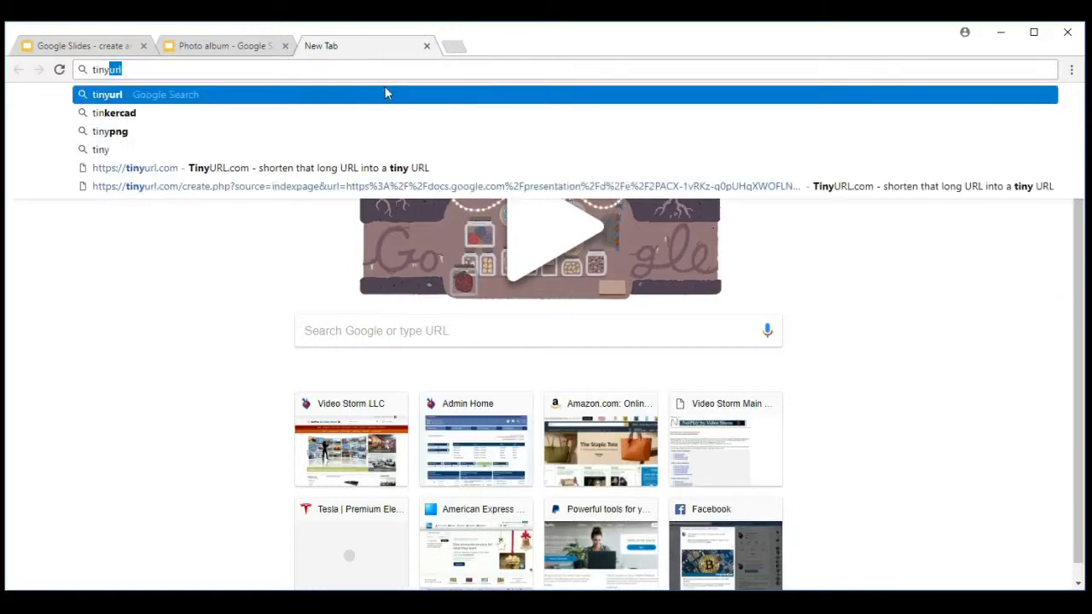
pyautogui.press('Return')
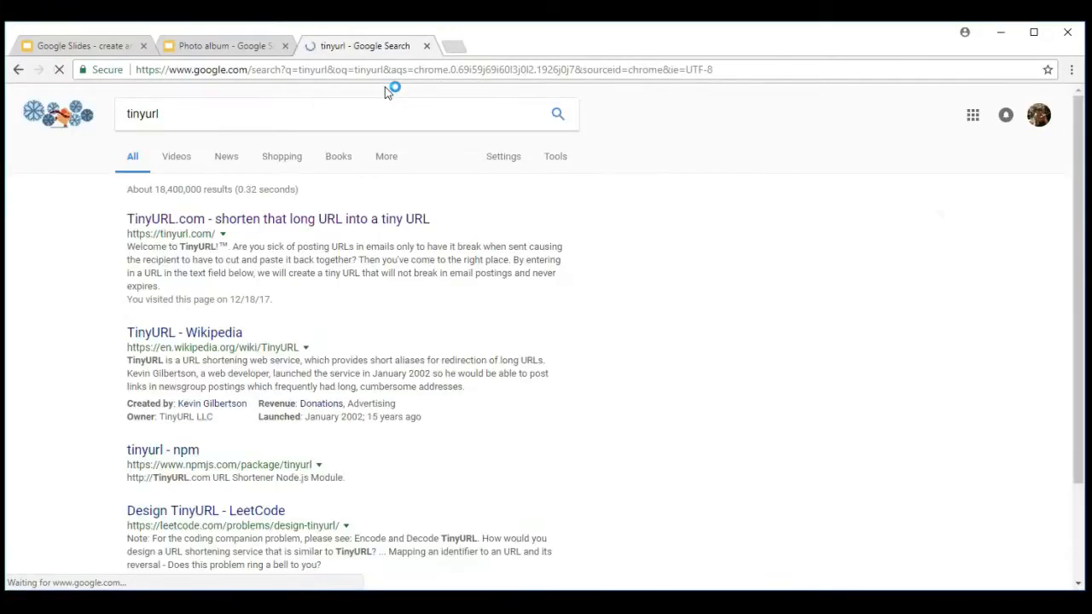
pyautogui.click(265, 220)
# Create a shortened URL from the published slideshow link, leaving the custom alias empty.
pyautogui.click(429, 364)
pyautogui.hotkey('ctrl', 'v')
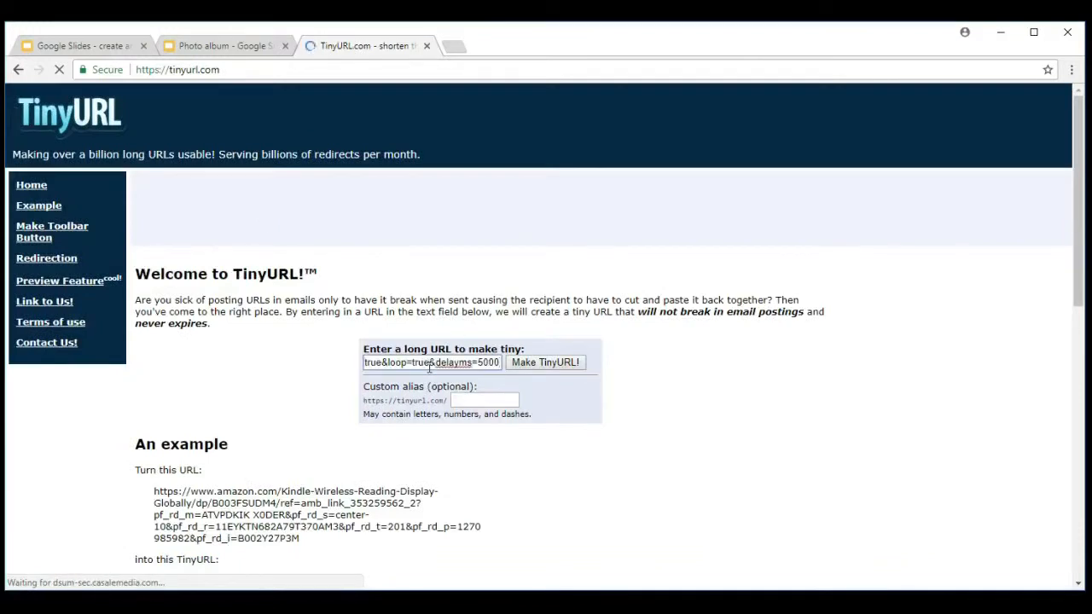
pyautogui.click(472, 399)
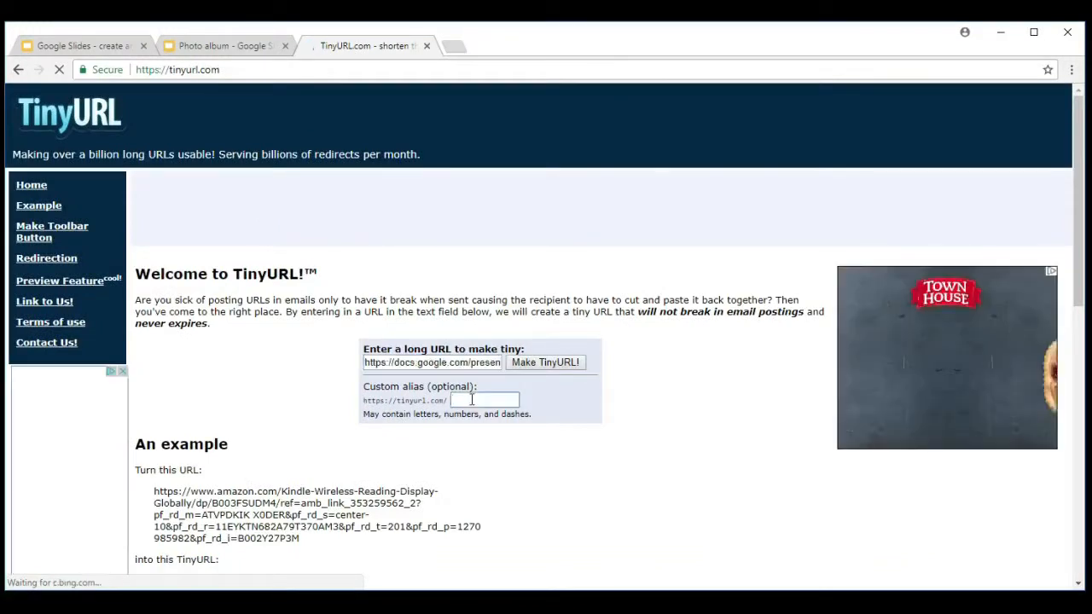
pyautogui.click(563, 366)
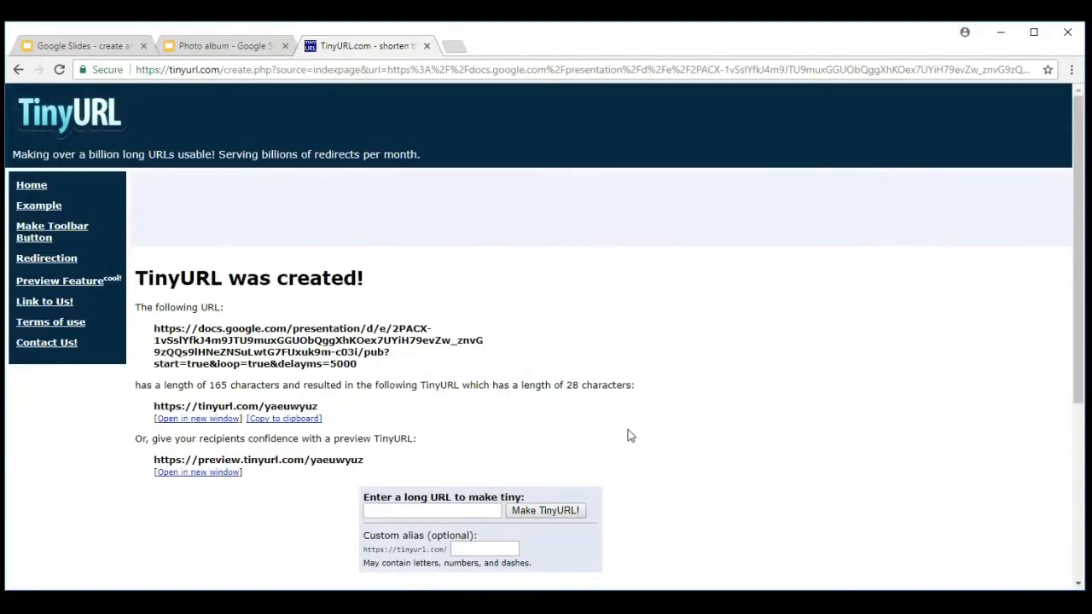
pyautogui.scroll(-1, 629, 435)
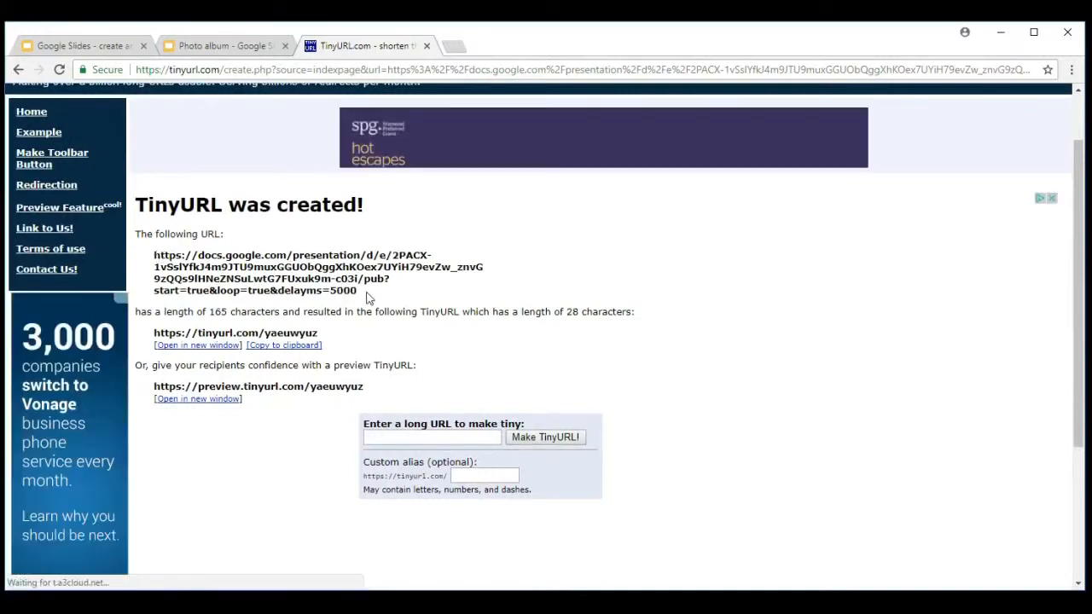
pyautogui.moveTo(323, 334); pyautogui.dragTo(147, 335)
pyautogui.hotkey('ctrl', 'c')
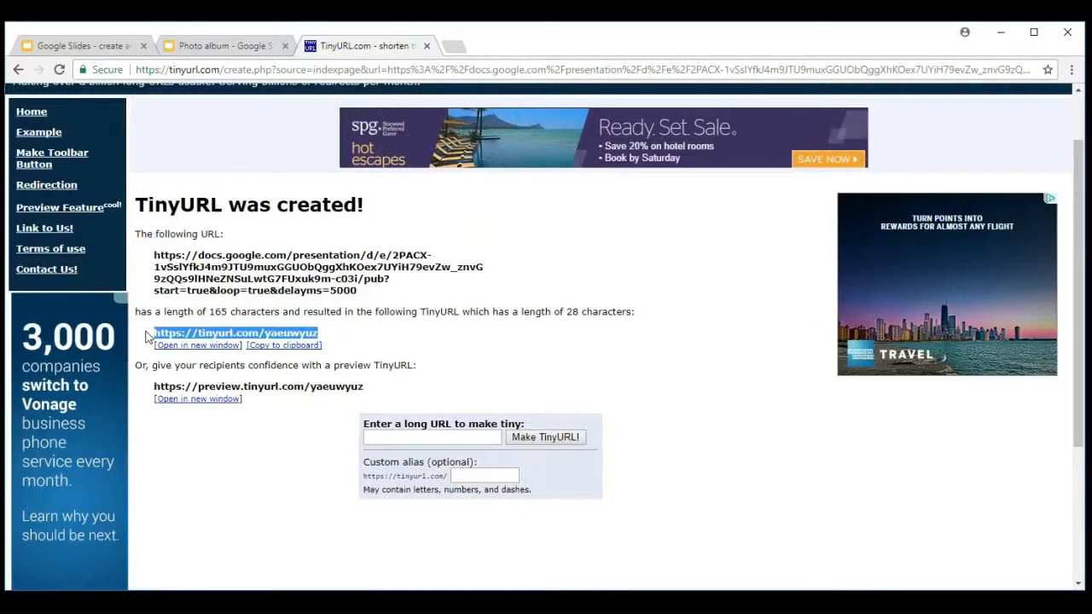
# Test the copied short link in a new browser tab, and close that tab after viewing the slideshow.
pyautogui.click(453, 45)
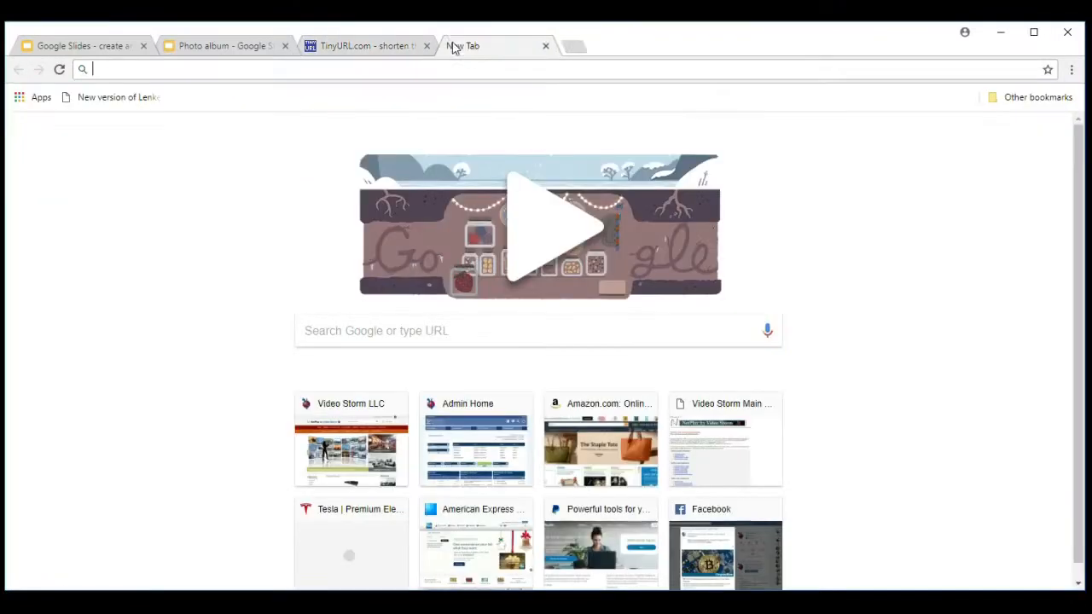
pyautogui.hotkey('ctrl', 'v')
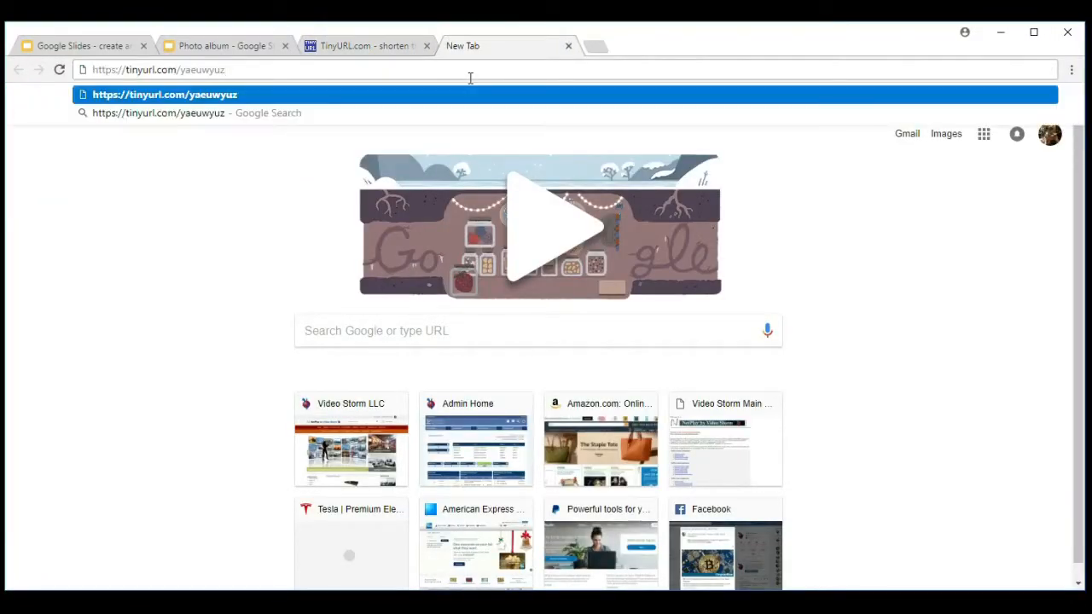
pyautogui.press('Return')
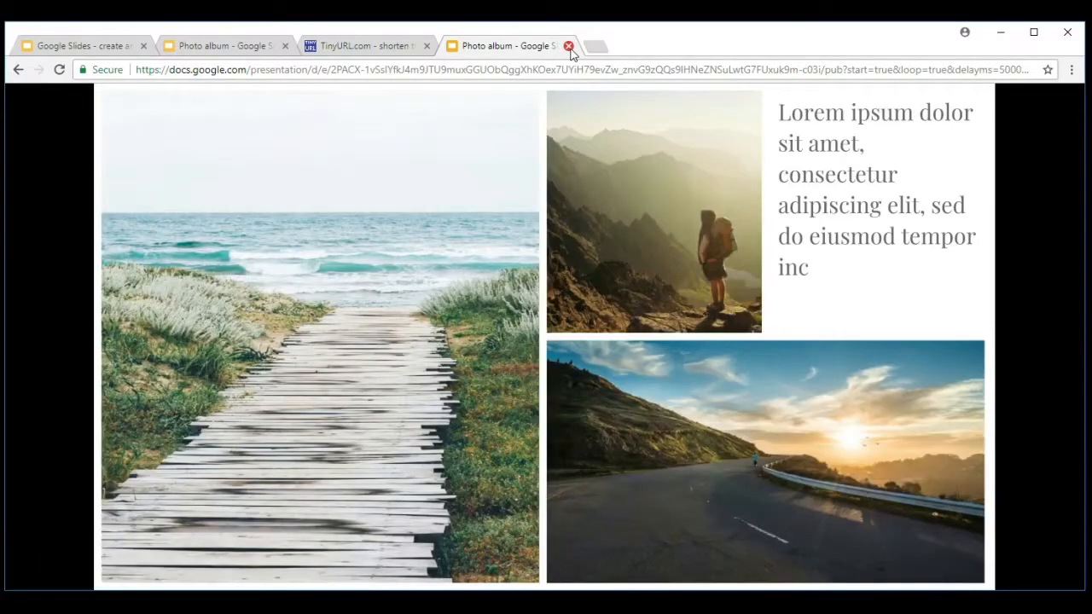
pyautogui.click(568, 45)
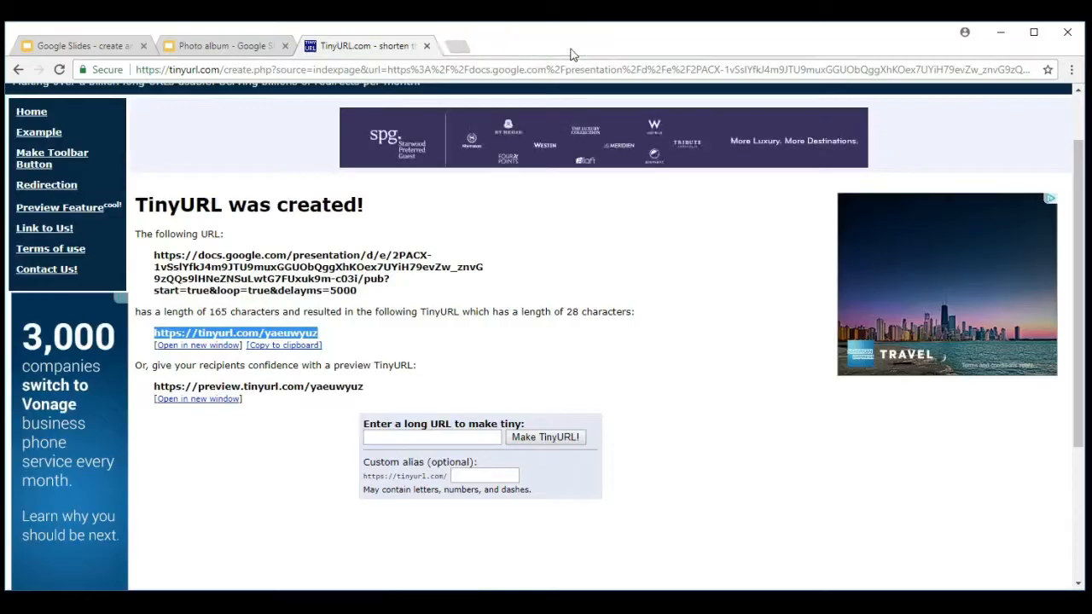
# Open the NetPlay controller at 192.168.1.122 in a new tab and go to the Virtual Matrix Manager's Sources setup.
pyautogui.click(457, 46)
pyautogui.write('192')
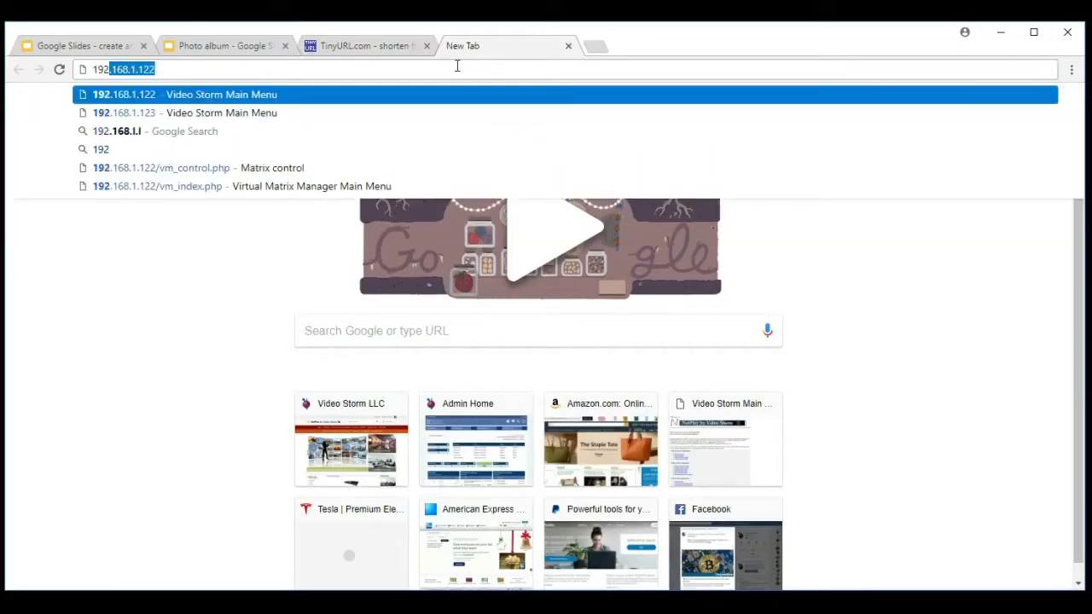
pyautogui.press('Return')
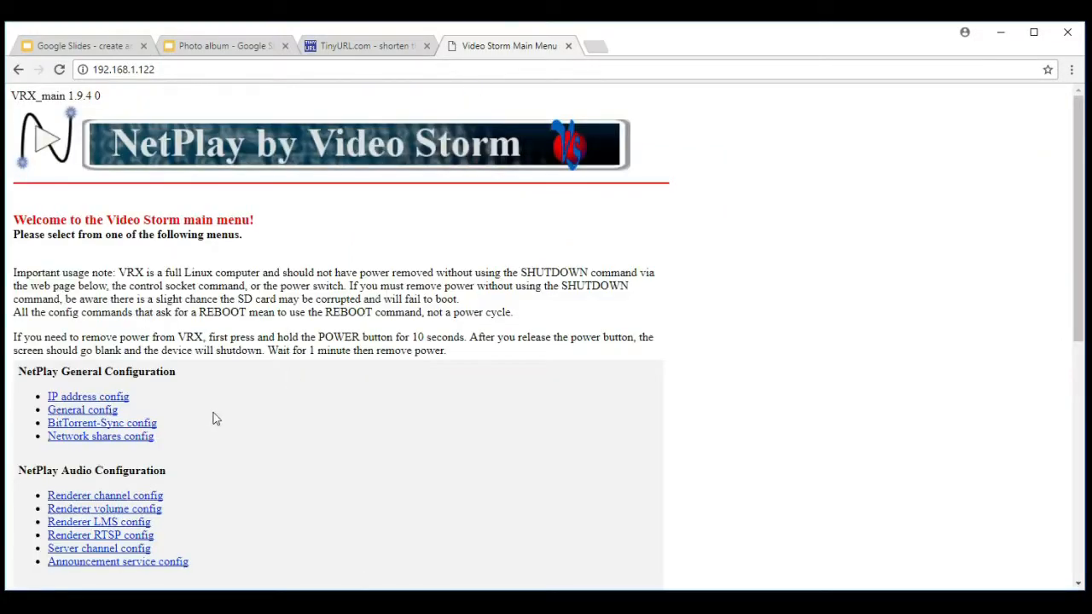
pyautogui.scroll(-3, 310, 402)
pyautogui.click(187, 343)
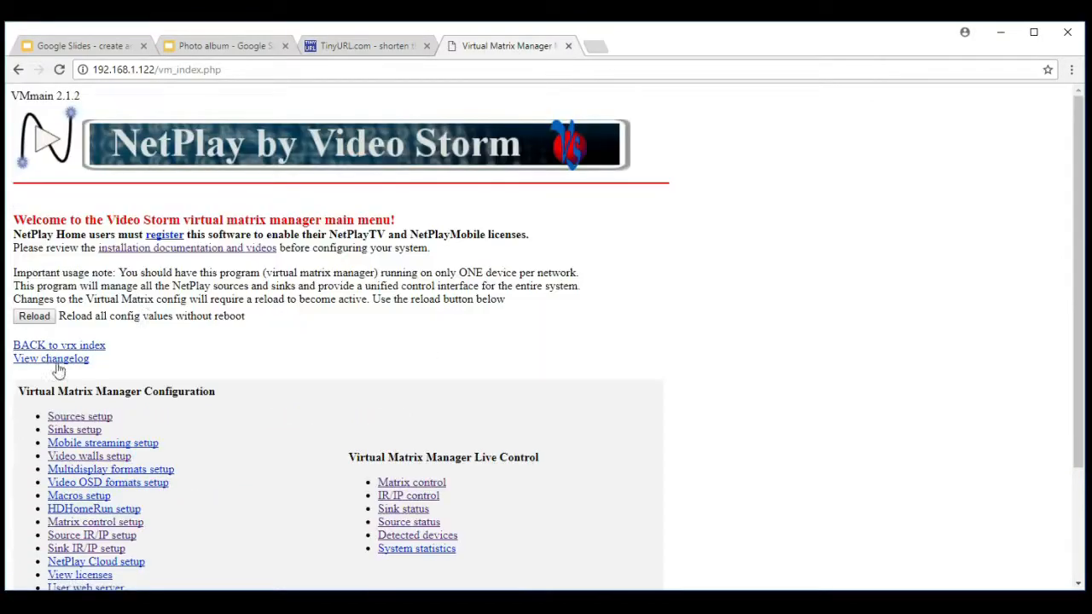
pyautogui.click(77, 418)
pyautogui.moveTo(1078, 120); pyautogui.dragTo(1076, 574)
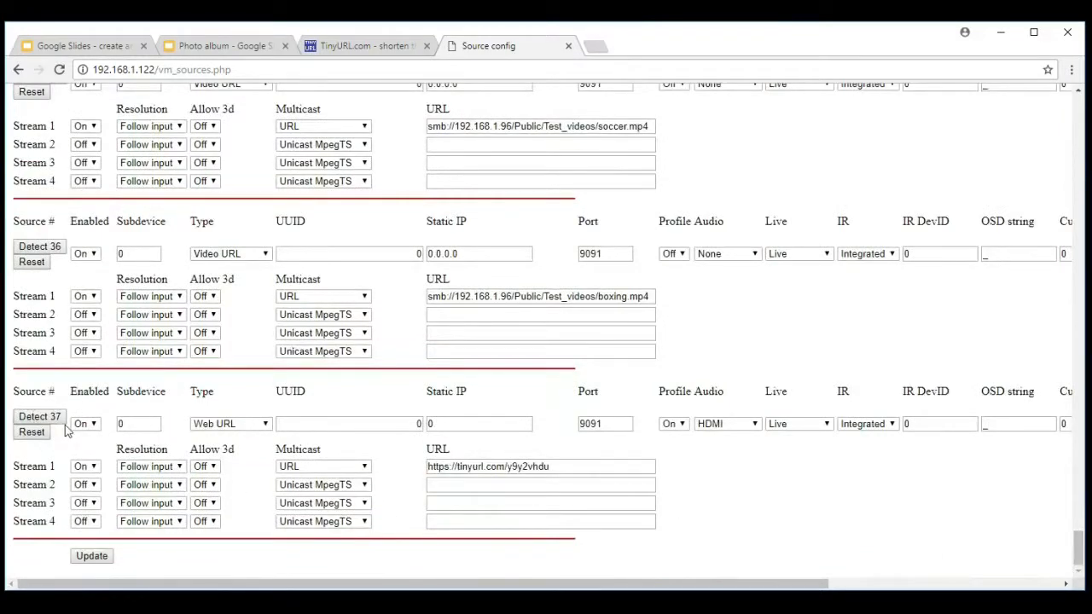
pyautogui.click(230, 425)
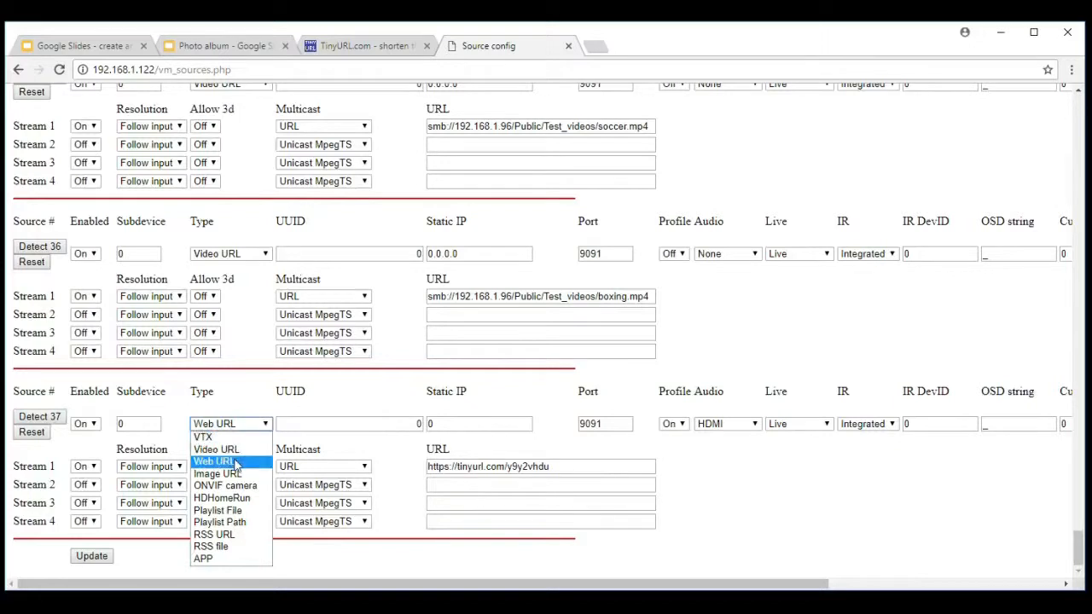
pyautogui.click(235, 463)
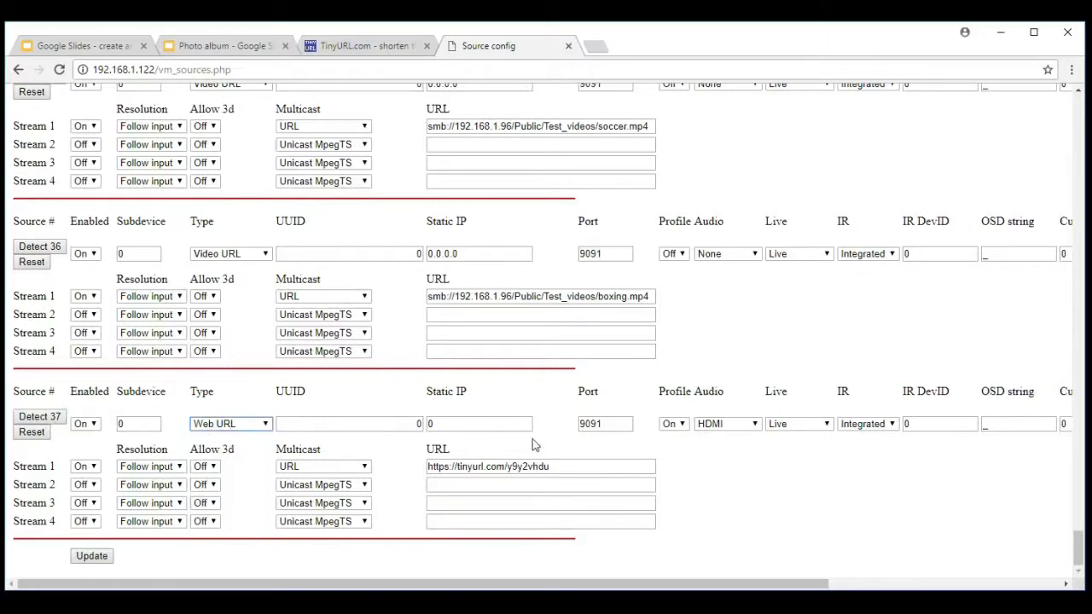
pyautogui.moveTo(556, 466); pyautogui.dragTo(418, 467)
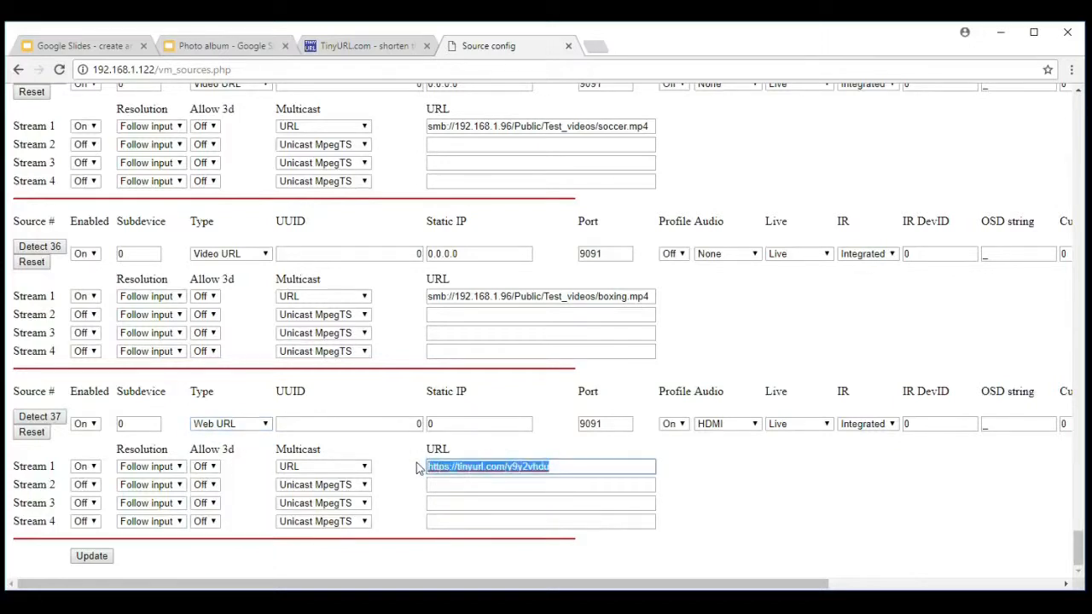
pyautogui.hotkey('ctrl', 'v')
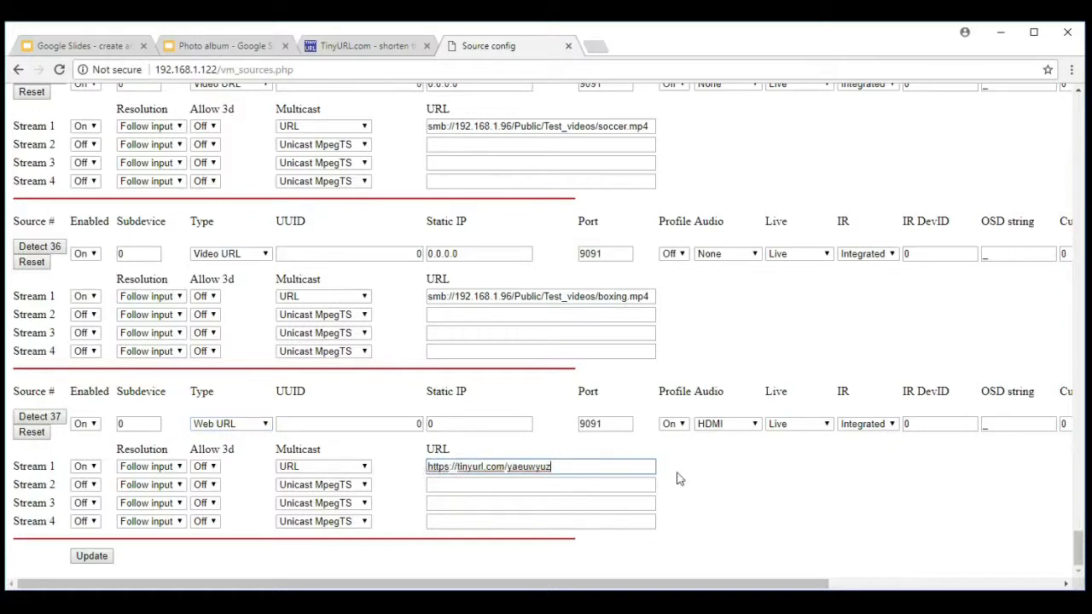
# Save the source settings, return to the Virtual Matrix Manager index and reload all config values without a reboot.
pyautogui.click(92, 555)
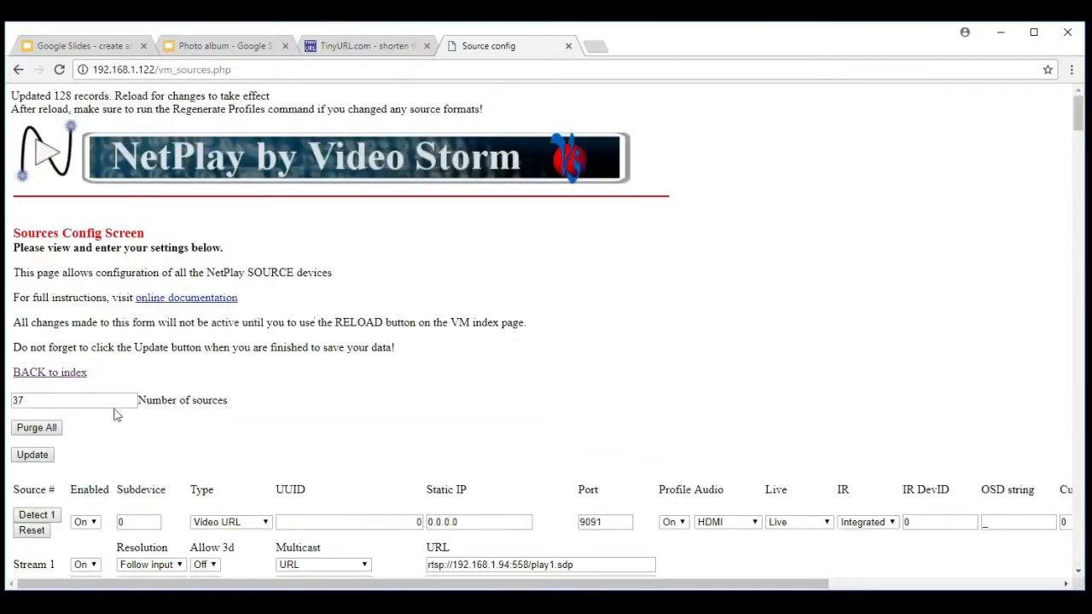
pyautogui.click(55, 375)
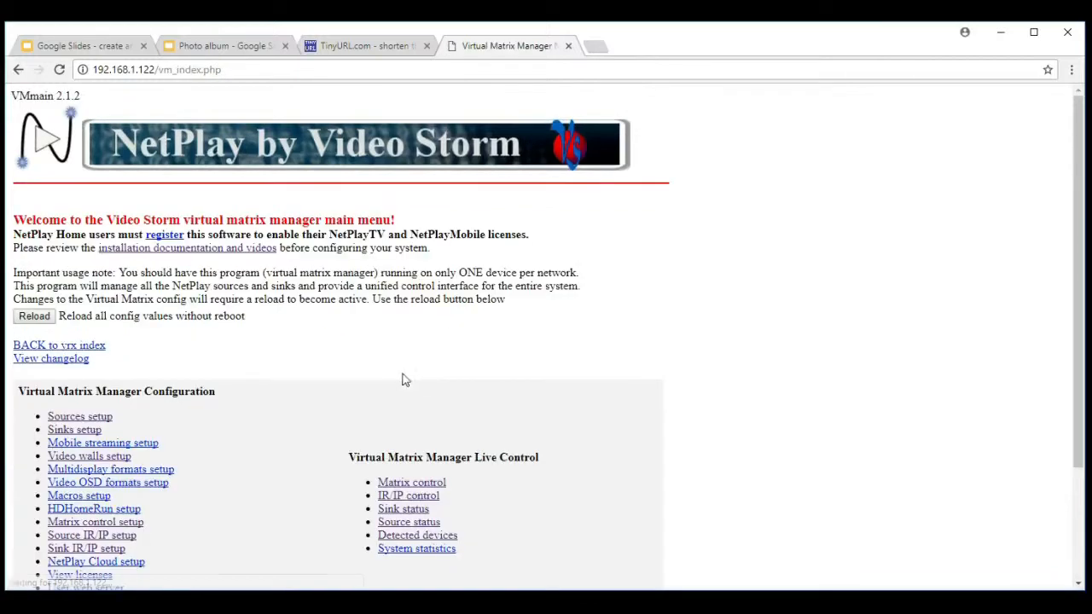
pyautogui.click(34, 317)
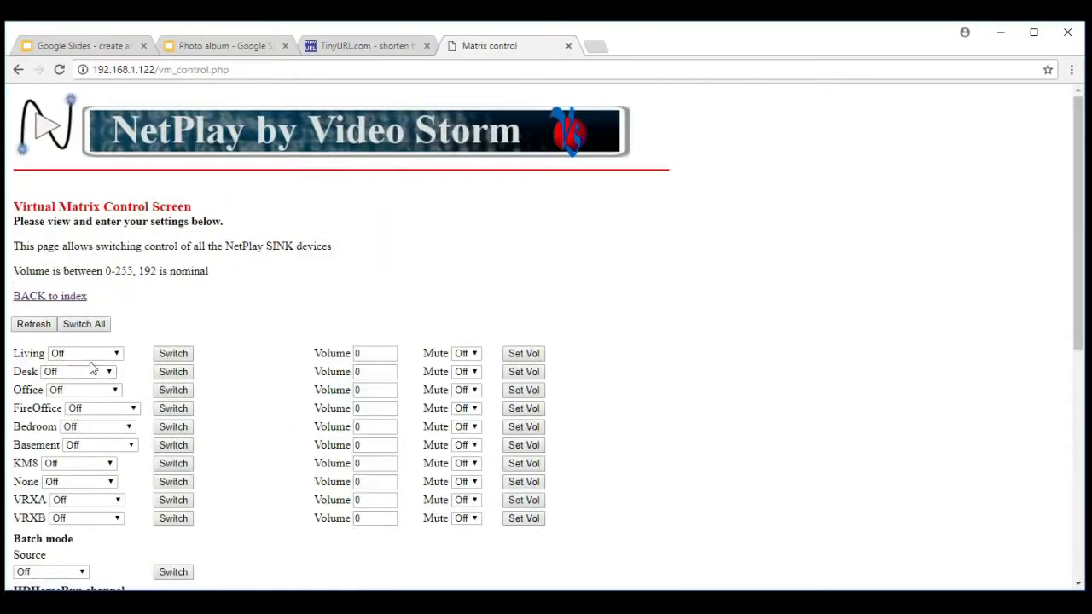
# Switch the Office sink to the GoogleSlides source on the Virtual Matrix Control screen.
pyautogui.click(104, 390)
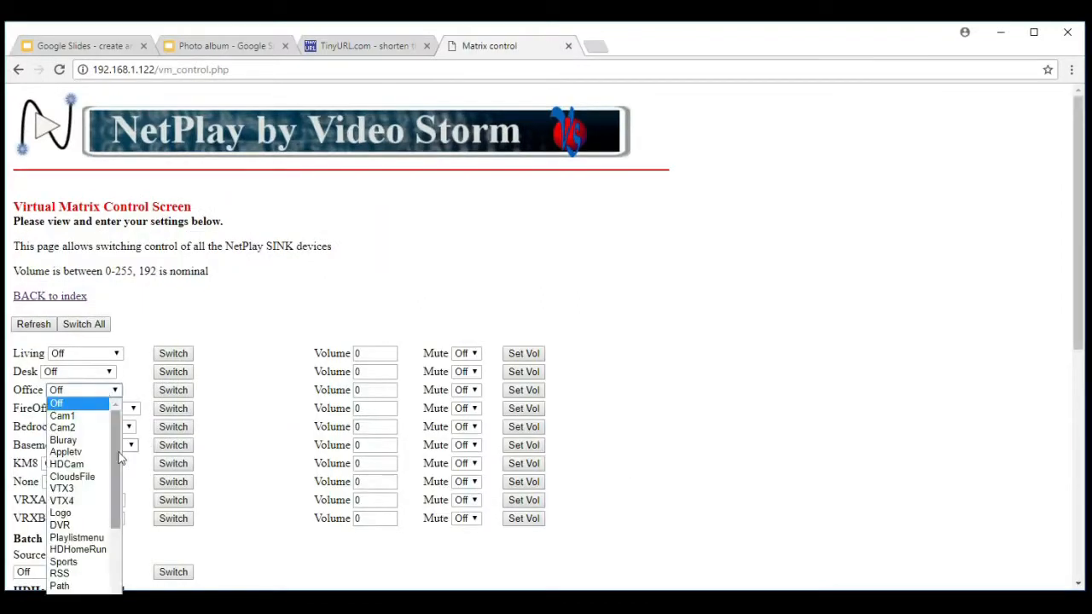
pyautogui.scroll(-5, 85, 512)
pyautogui.click(77, 403)
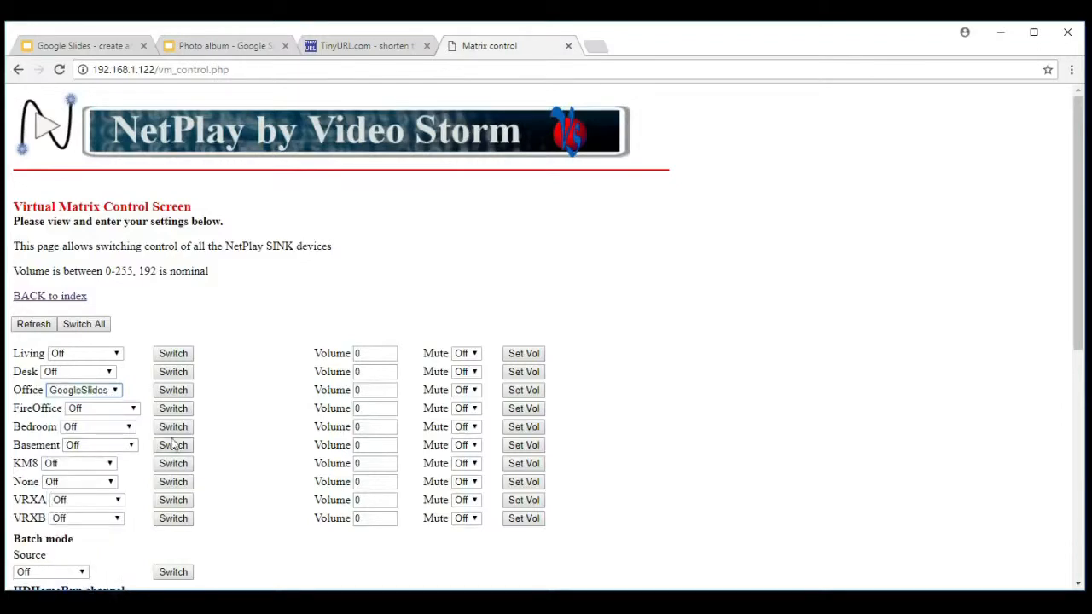
pyautogui.click(175, 392)
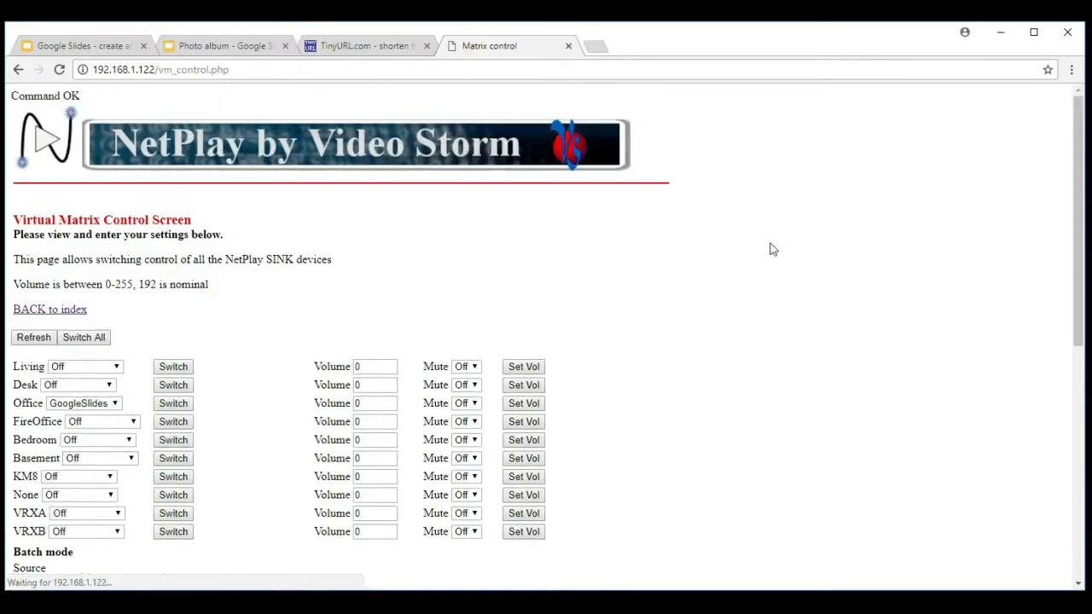
pyautogui.click(596, 45)
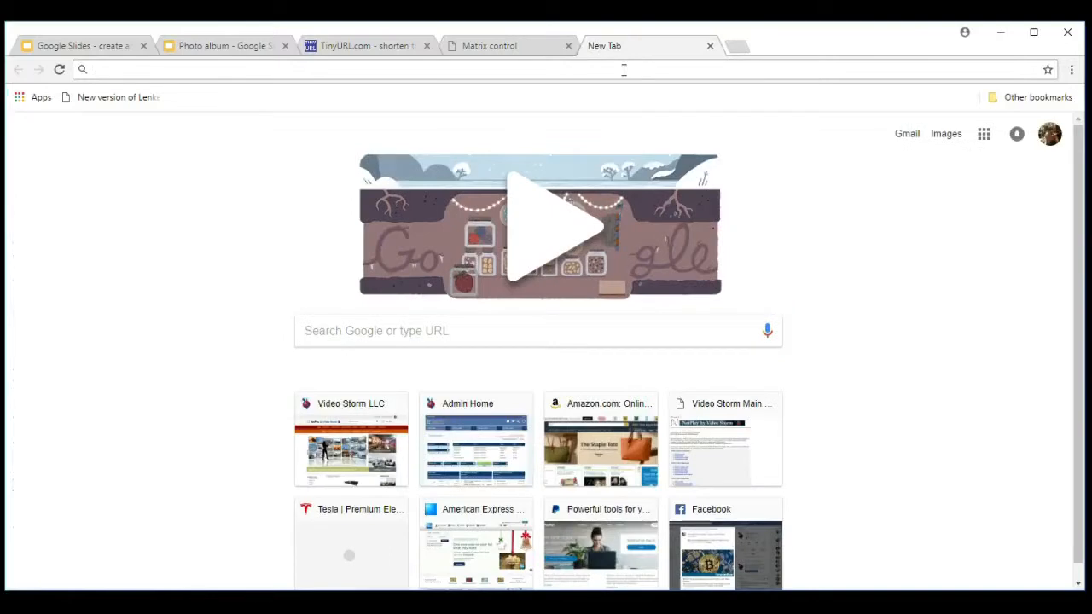
pyautogui.write('https://tinyurl.com/yaeuwyuz')
pyautogui.press('Return')
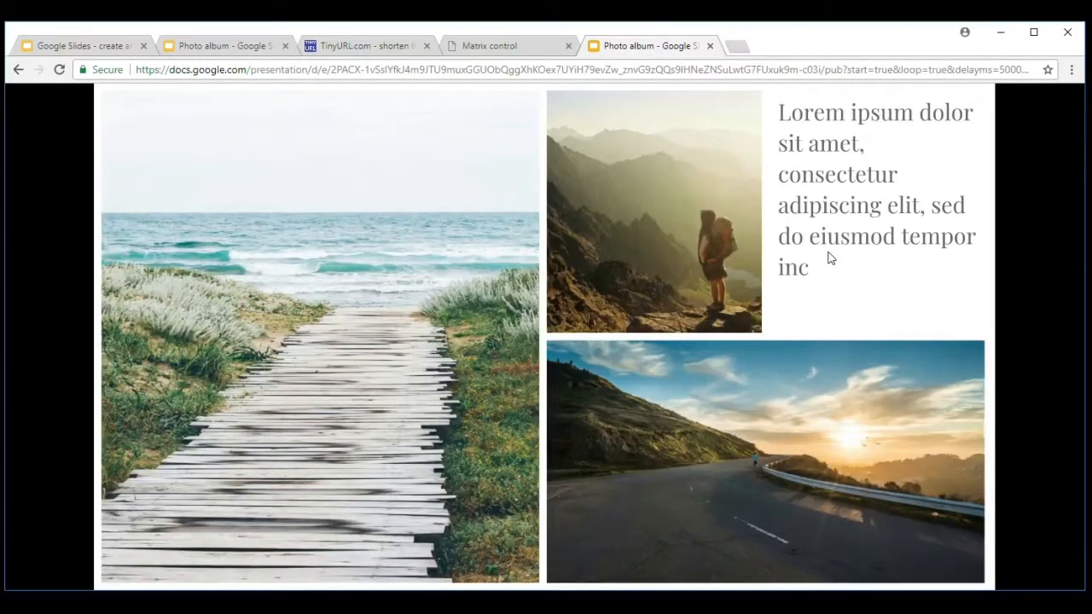
pyautogui.click(524, 52)
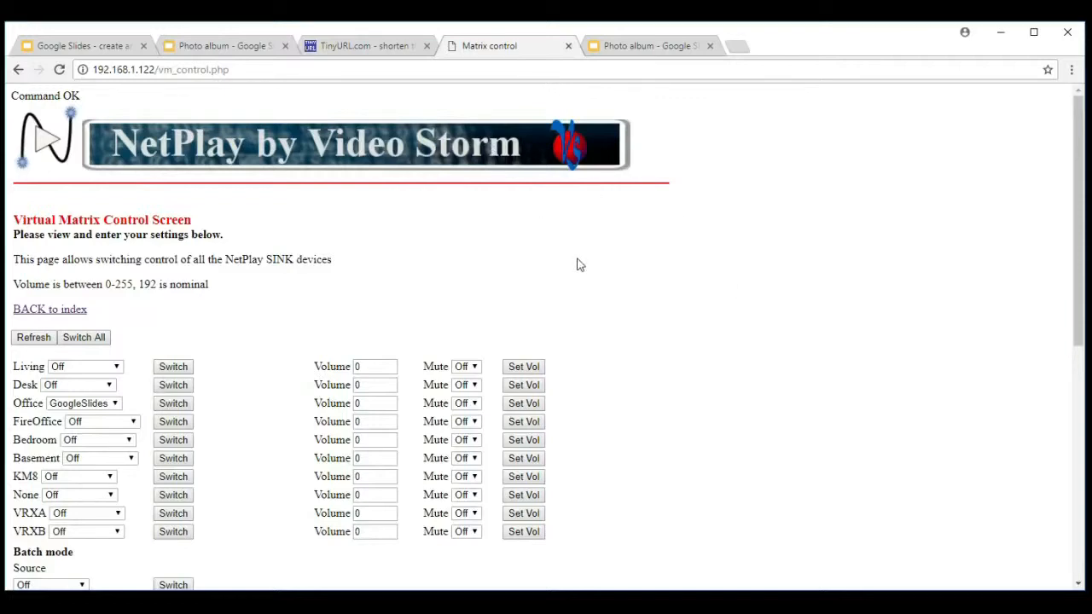
# Leave the Publish to the web dialog and reopen the Photo album presentation from the recent Google Slides presentations.
pyautogui.click(235, 50)
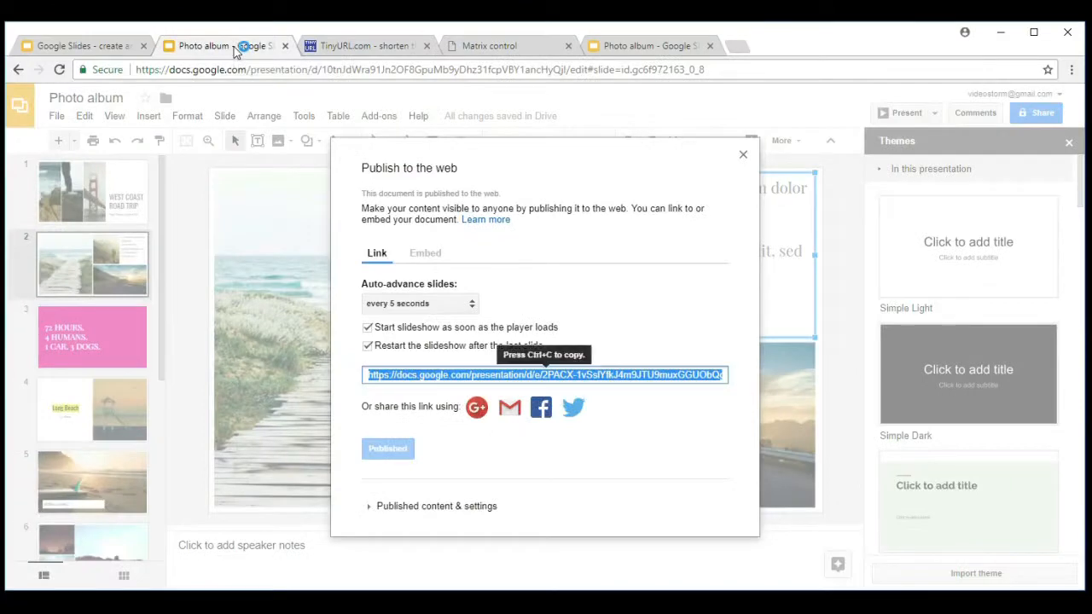
pyautogui.click(743, 155)
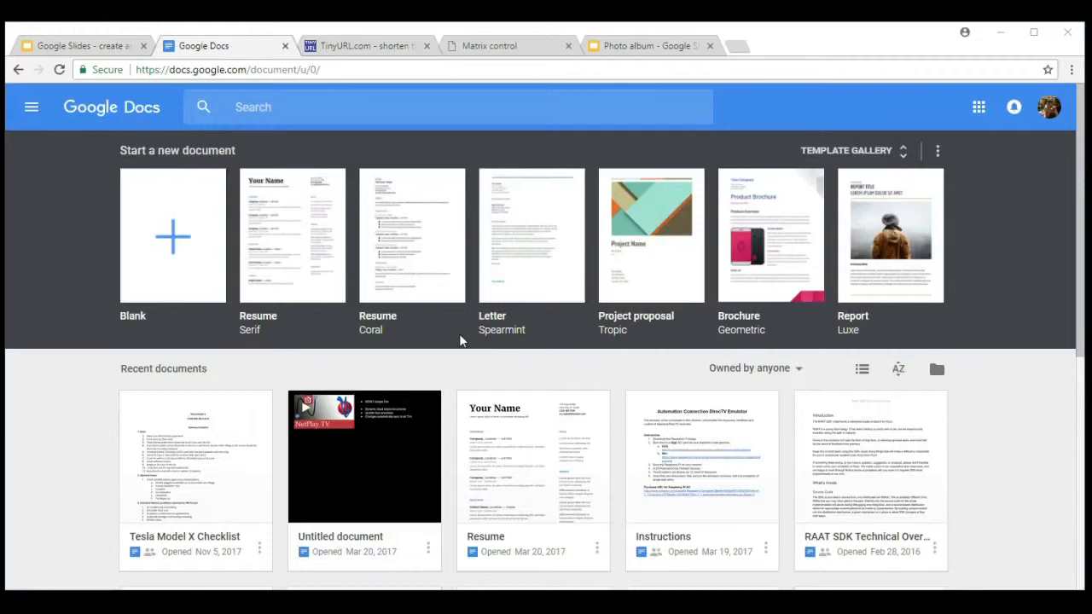
pyautogui.click(32, 108)
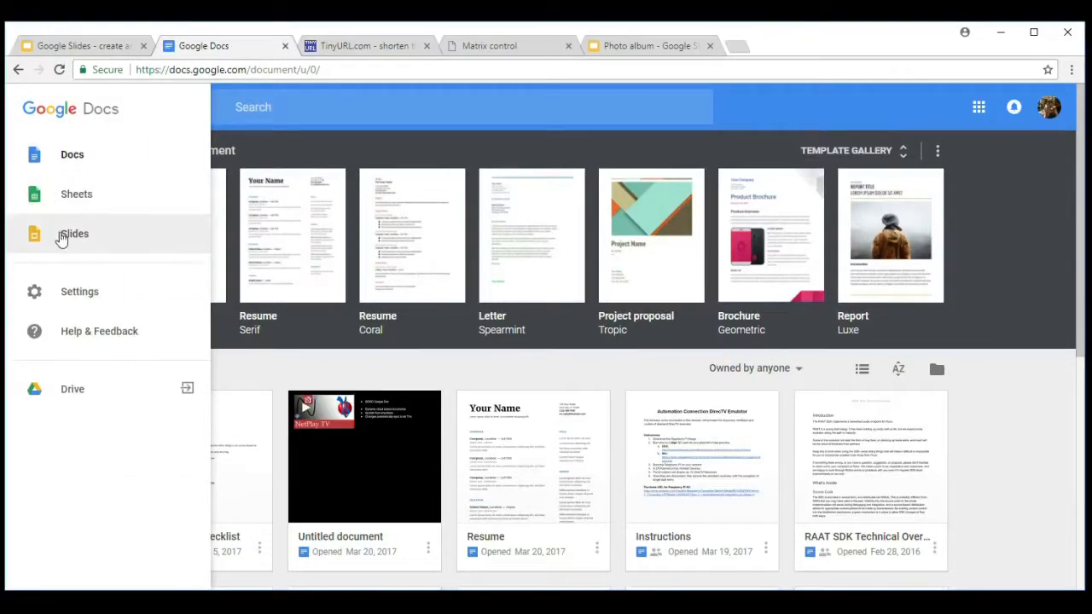
pyautogui.click(60, 236)
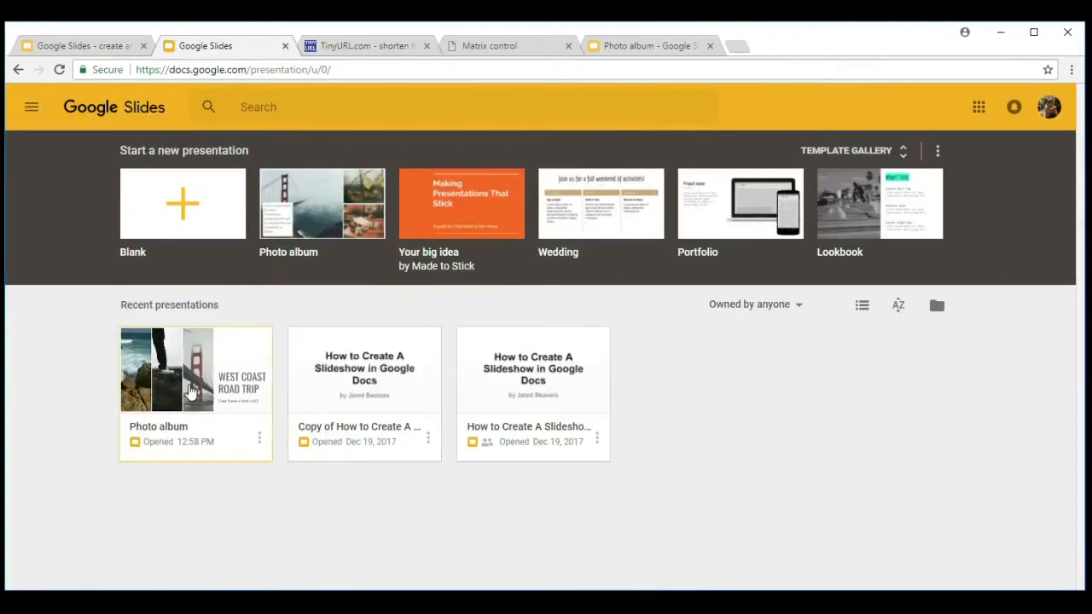
pyautogui.click(191, 391)
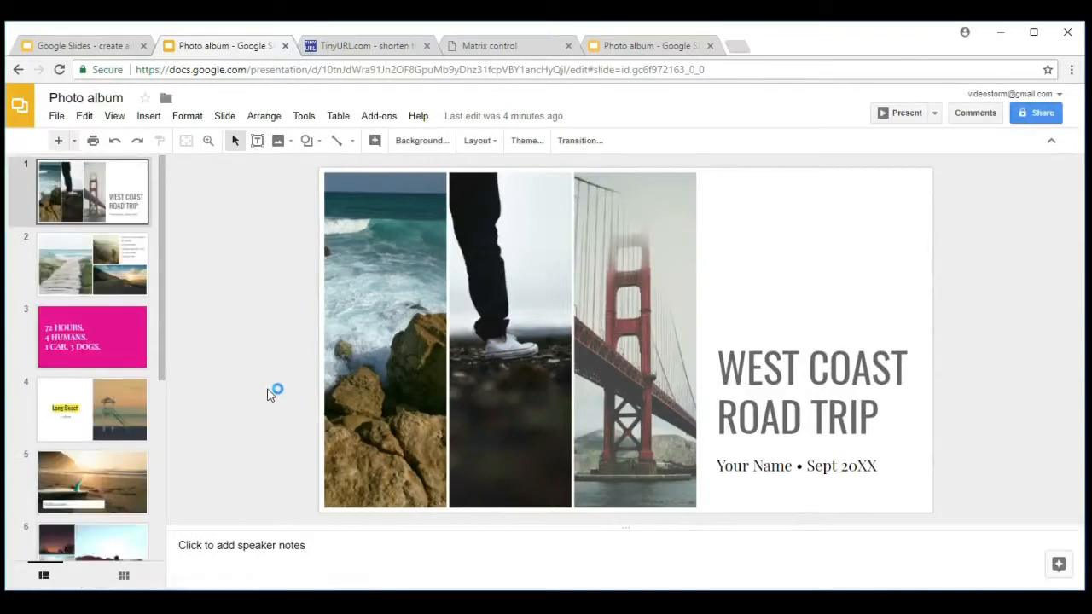
# Shorten the Lorem ipsum paragraph on slide 2 by deleting everything after "sed do ei".
pyautogui.press('Down')
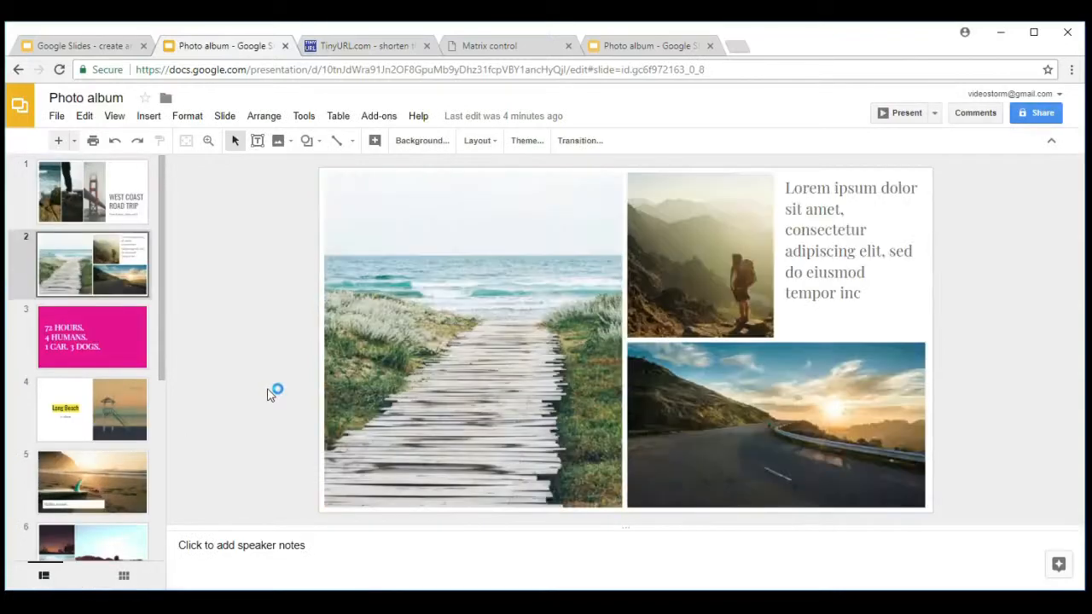
pyautogui.click(864, 294)
pyautogui.press('BackSpace')
pyautogui.press('BackSpace')
pyautogui.press('BackSpace')
pyautogui.press('BackSpace')
pyautogui.press('BackSpace')
pyautogui.press('BackSpace')
pyautogui.press('BackSpace')
pyautogui.press('BackSpace')
pyautogui.press('BackSpace')
pyautogui.press('BackSpace')
pyautogui.press('BackSpace')
pyautogui.press('BackSpace')
pyautogui.press('BackSpace')
pyautogui.press('BackSpace')
pyautogui.press('BackSpace')
pyautogui.press('BackSpace')
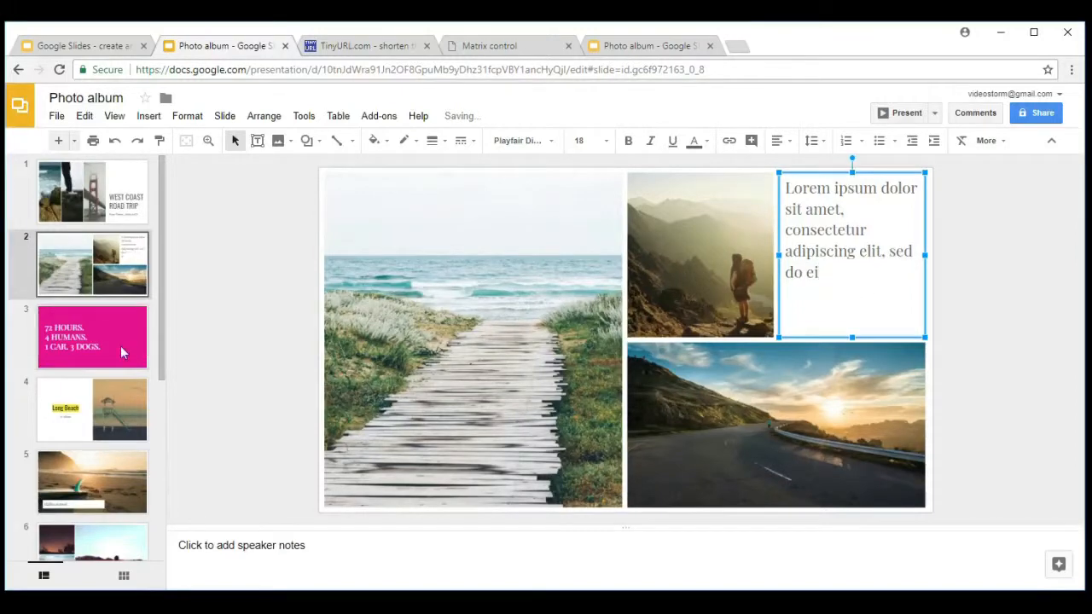
# Review slides 3 and 2 in the editor, and go to the published slideshow's tab to check the text edit.
pyautogui.click(94, 351)
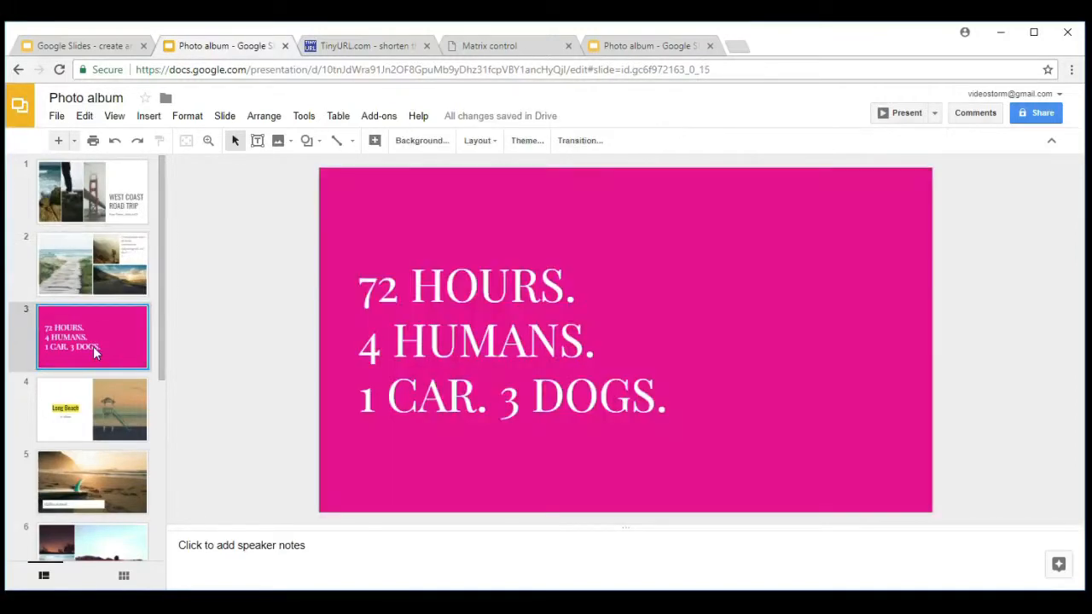
pyautogui.click(115, 277)
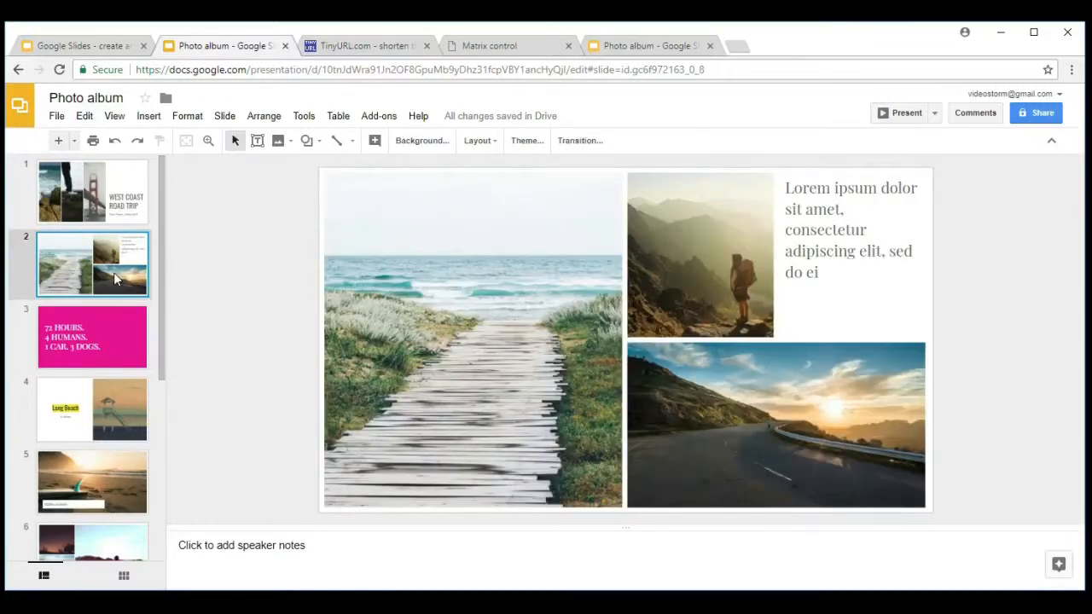
pyautogui.click(629, 49)
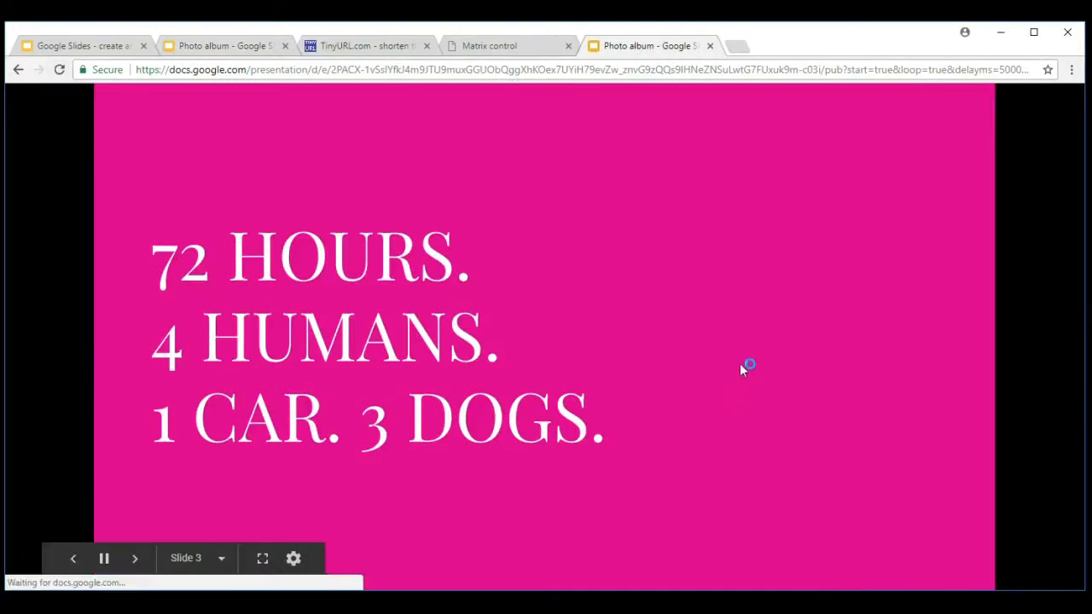